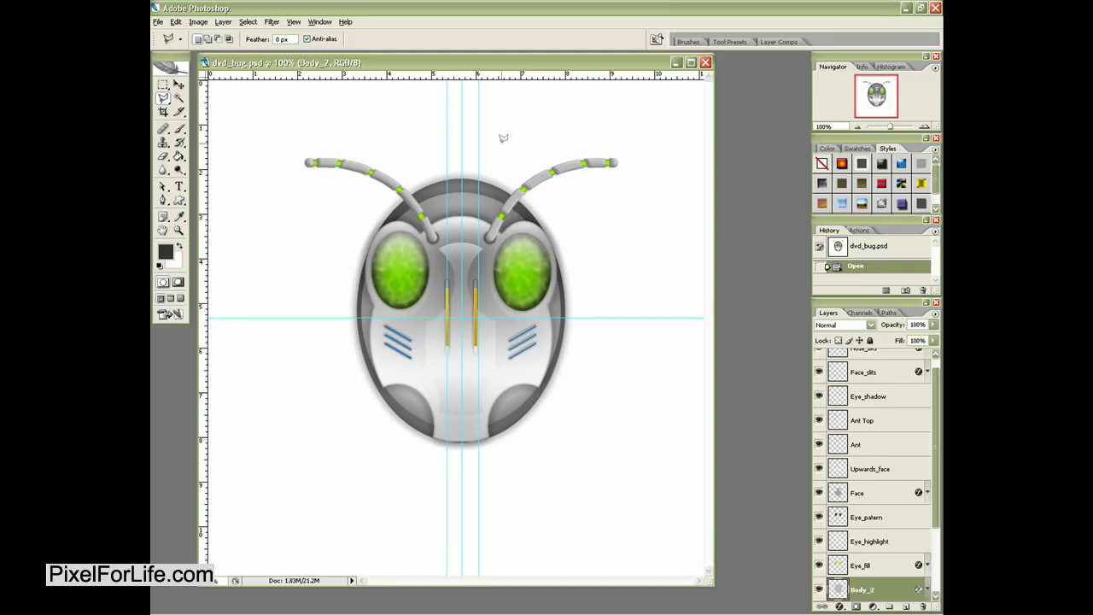
# - Hide View Extras and Rulers, and enlarge the dvd_bug.psd window to show the whole canvas
pyautogui.click(296, 23)
pyautogui.click(304, 168)
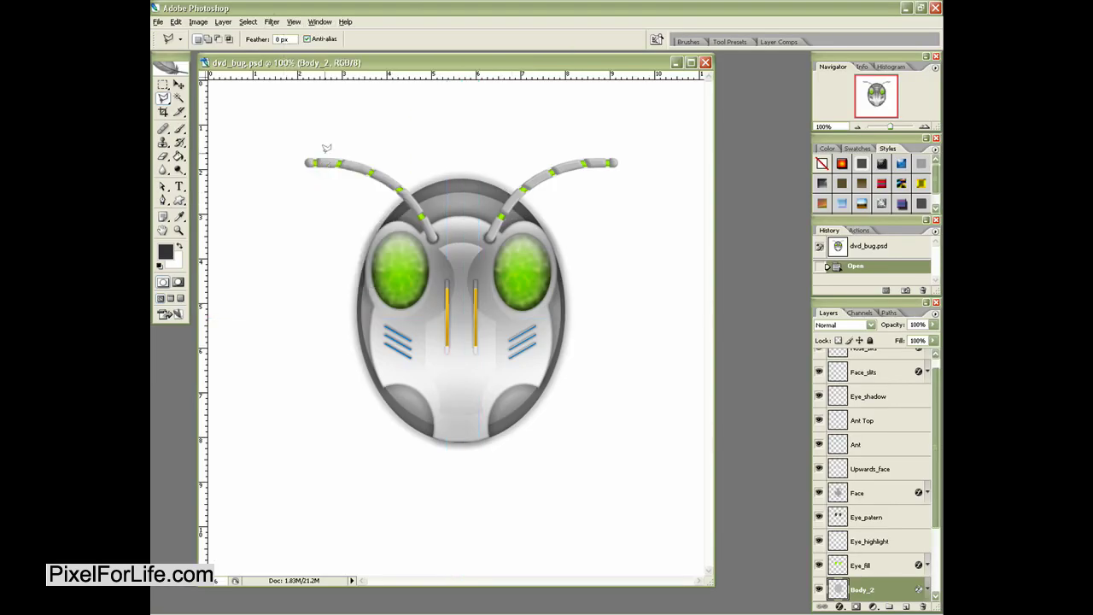
pyautogui.click(294, 22)
pyautogui.click(308, 193)
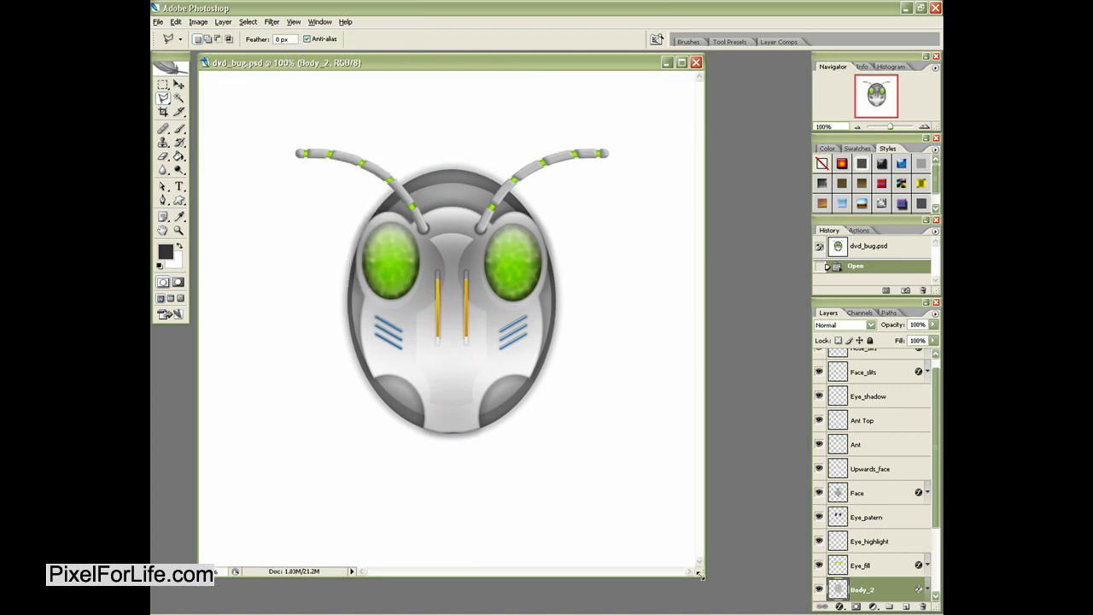
pyautogui.moveTo(699, 575); pyautogui.dragTo(743, 601)
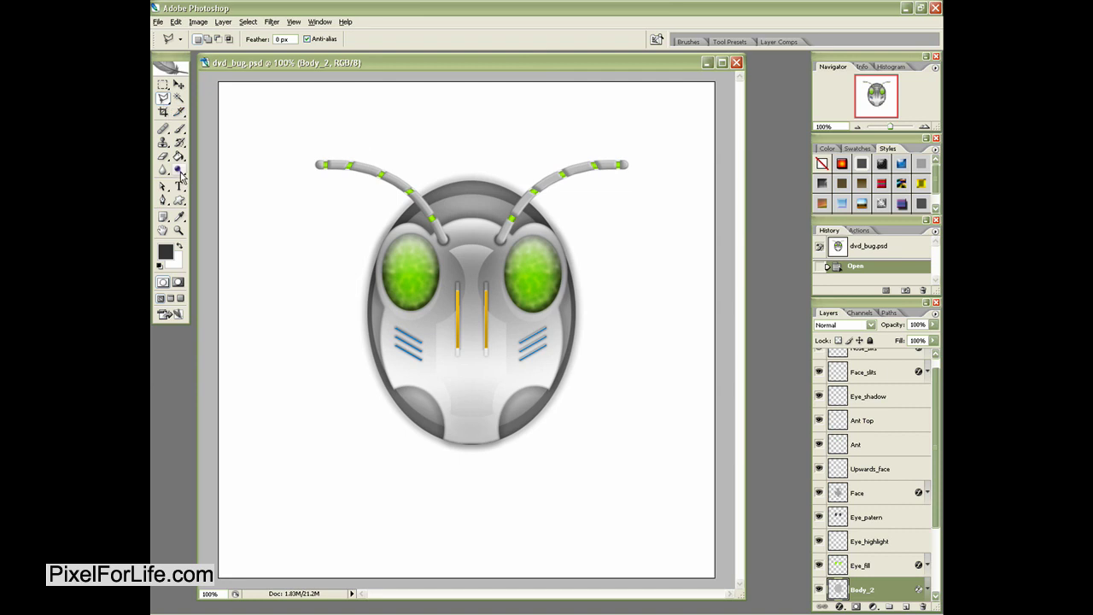
# - Draw an ellipse, then delete its Shape 1 layer while keeping the elliptical selection
pyautogui.moveTo(178, 200); pyautogui.dragTo(347, 229)
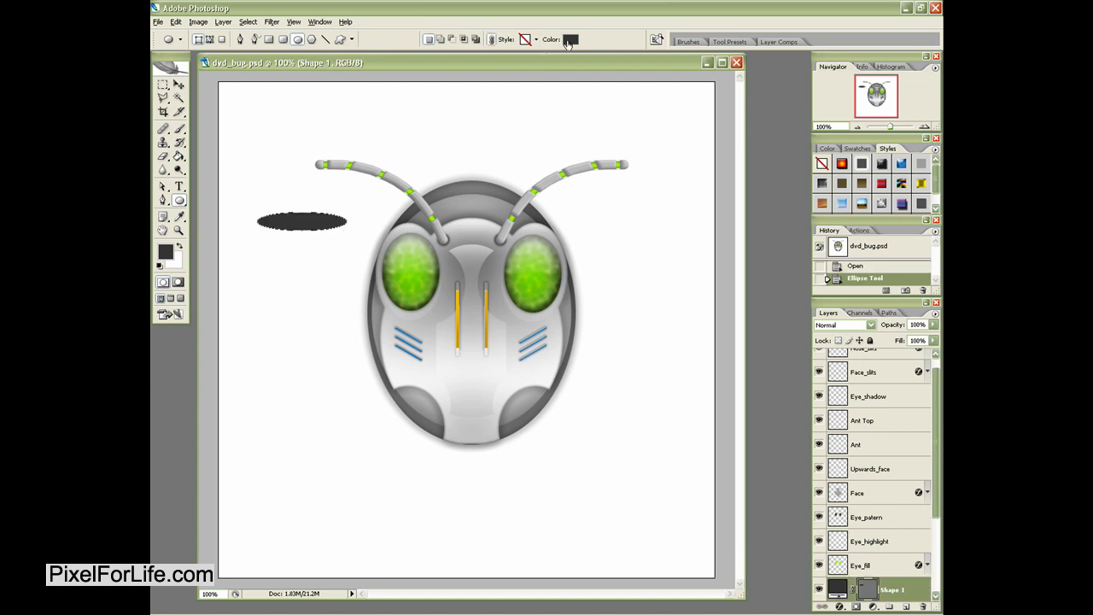
pyautogui.click(178, 85)
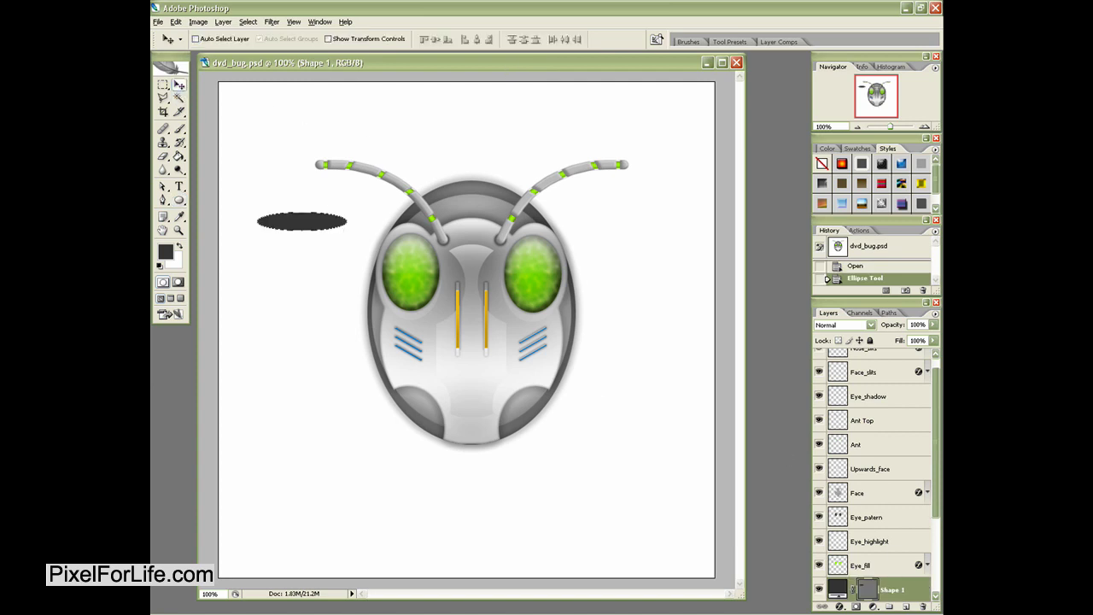
pyautogui.click(864, 590)
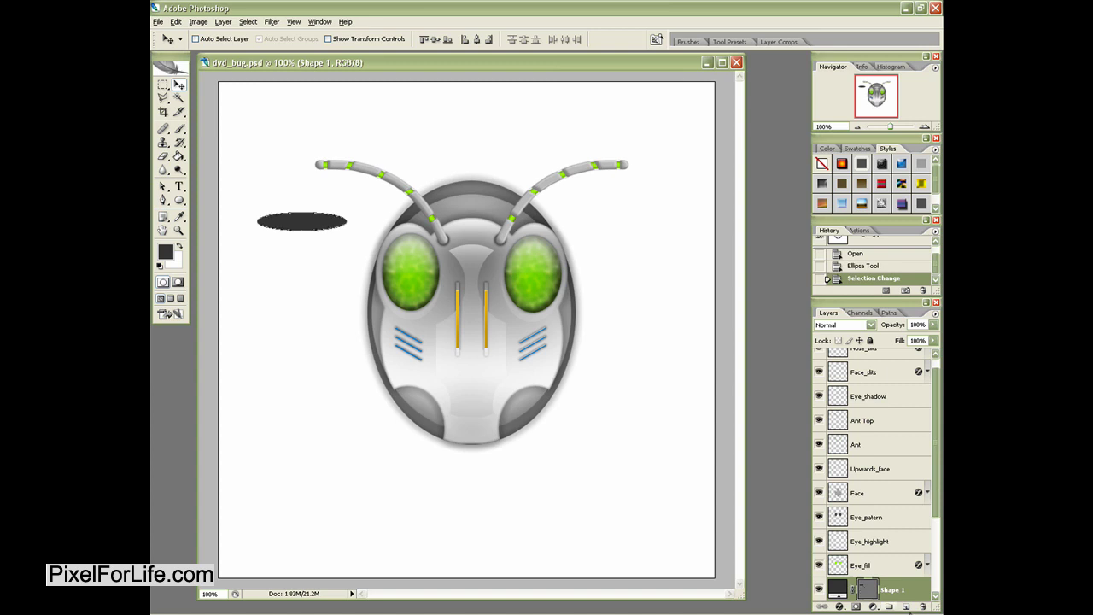
pyautogui.click(923, 606)
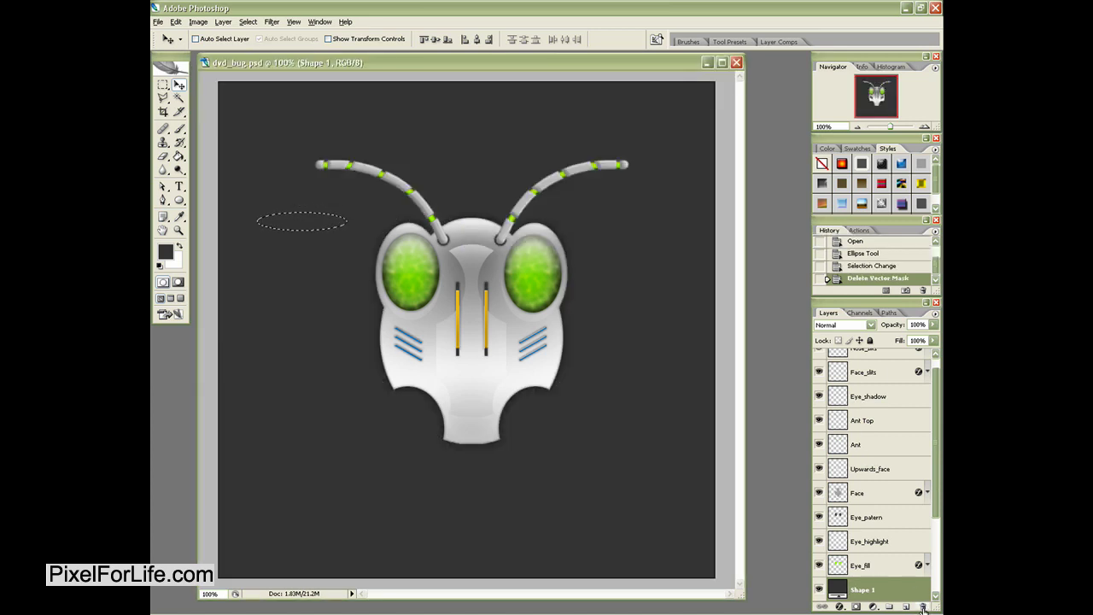
pyautogui.click(923, 606)
pyautogui.press('Return')
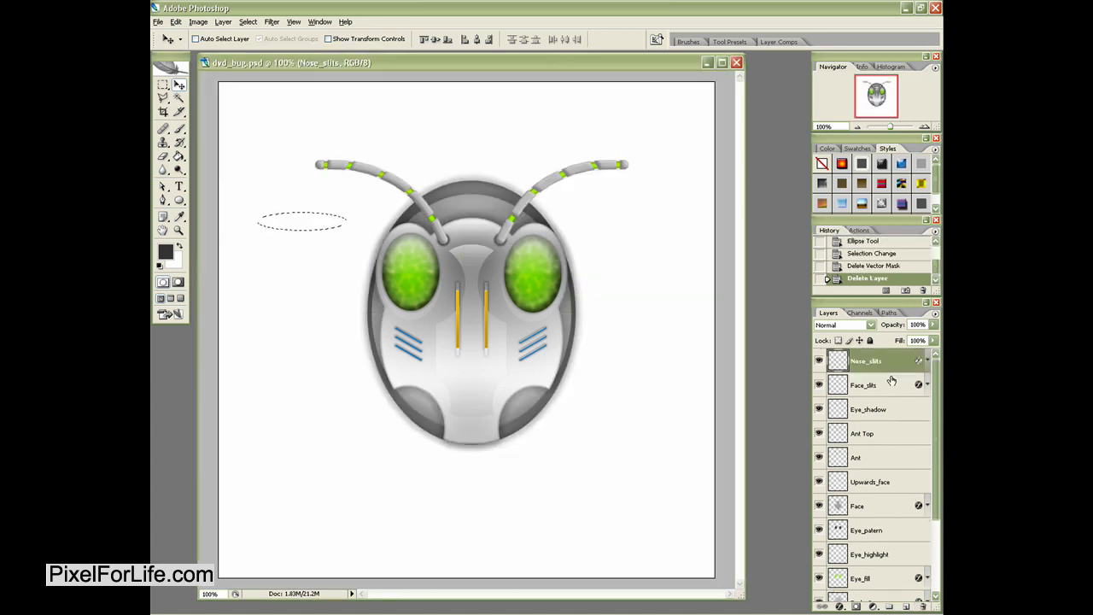
# - Fill the elliptical selection with dark colour on a new Layer 1 and deselect
pyautogui.click(908, 603)
pyautogui.press('g')
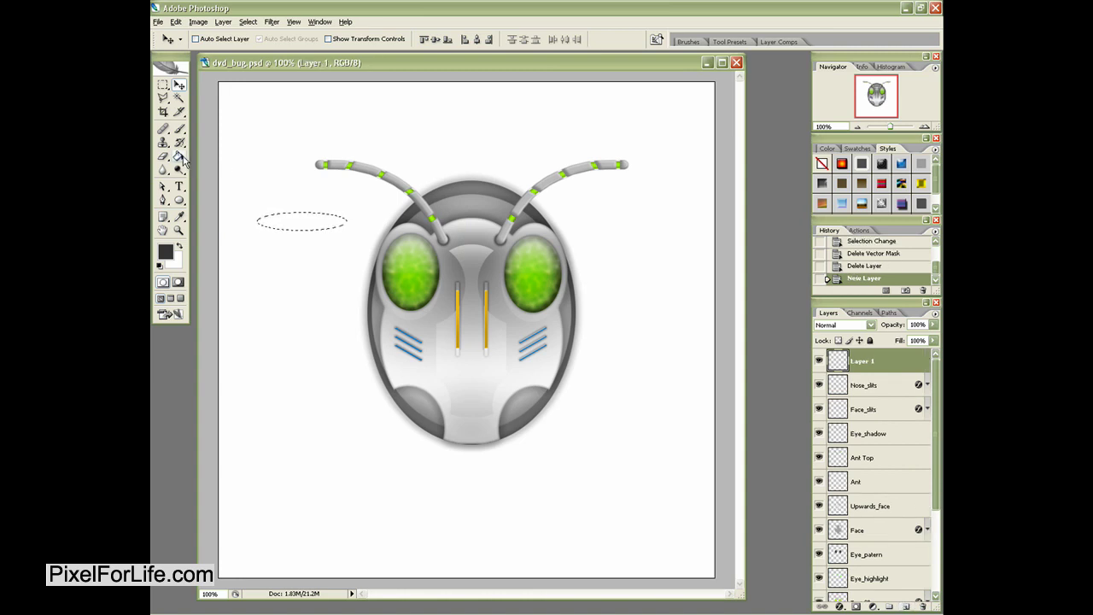
pyautogui.click(271, 215)
pyautogui.hotkey('ctrl', 'd')
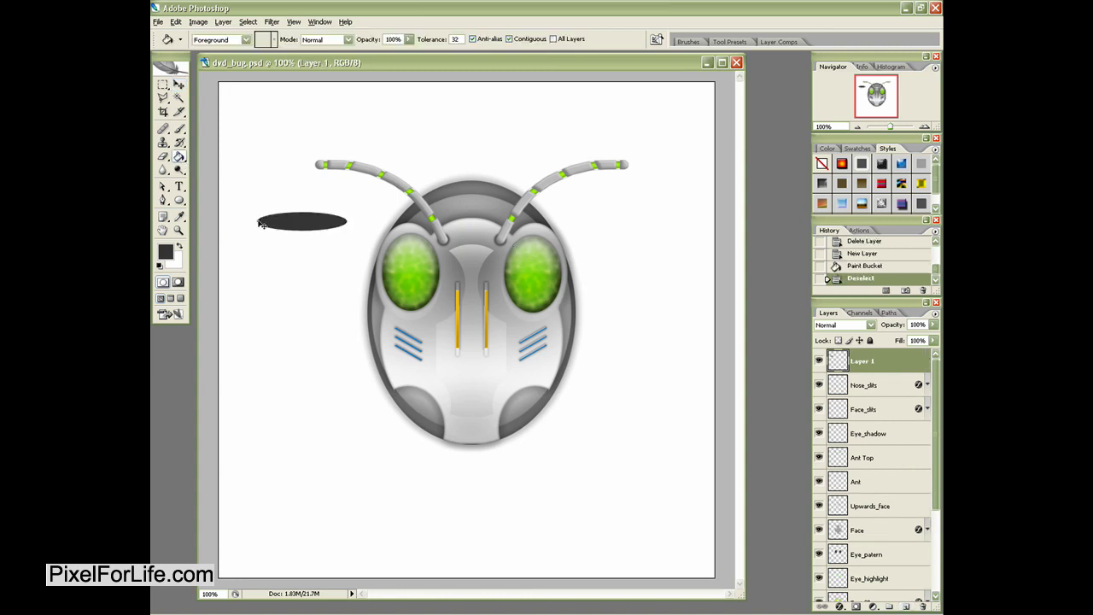
# - Rotate the dark oval diagonally, move it to the head's upper left, and place it below Eye_patern
pyautogui.hotkey('ctrl', 't')
pyautogui.moveTo(285, 257); pyautogui.dragTo(276, 223)
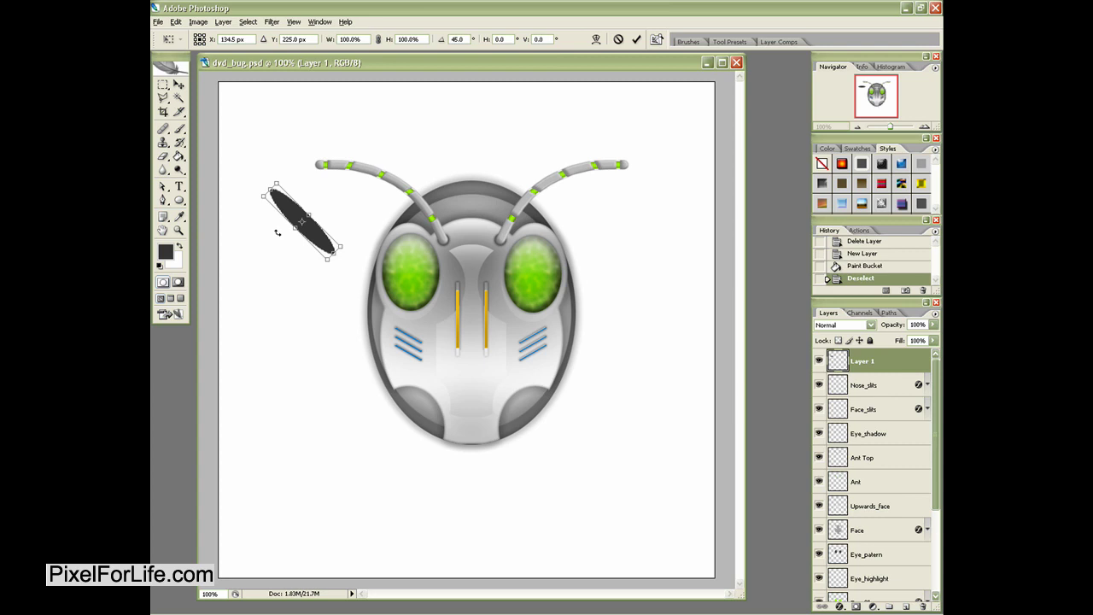
pyautogui.press('Return')
pyautogui.press('v')
pyautogui.moveTo(326, 259); pyautogui.dragTo(373, 273)
pyautogui.moveTo(881, 361); pyautogui.dragTo(898, 563)
# - Move Layer 1 between Body_2 and Body and position the oval just behind the head
pyautogui.scroll(-3, 899, 563)
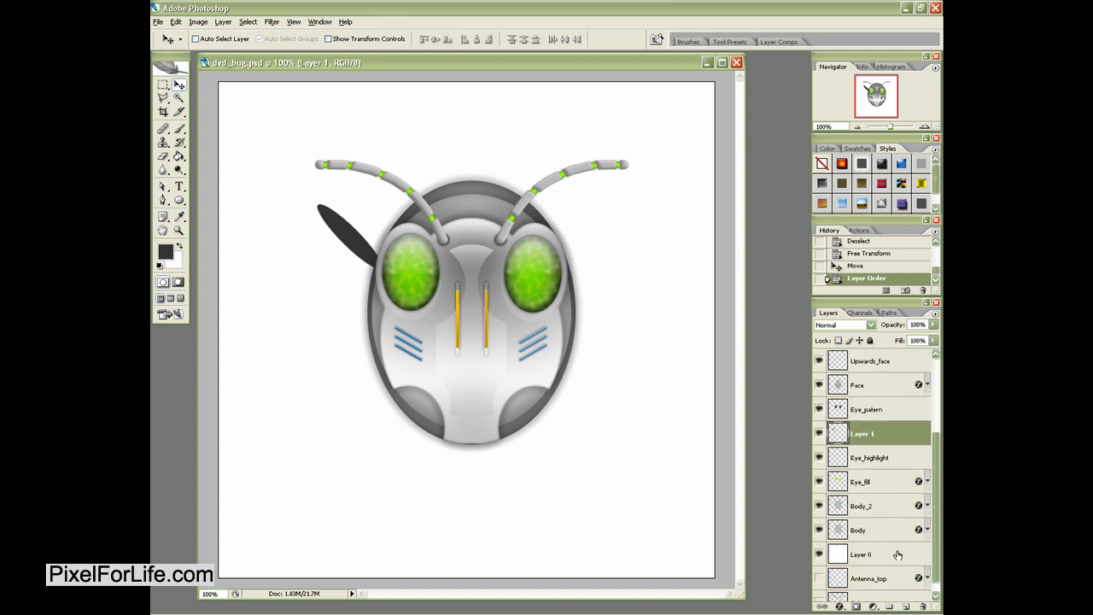
pyautogui.scroll(1, 897, 555)
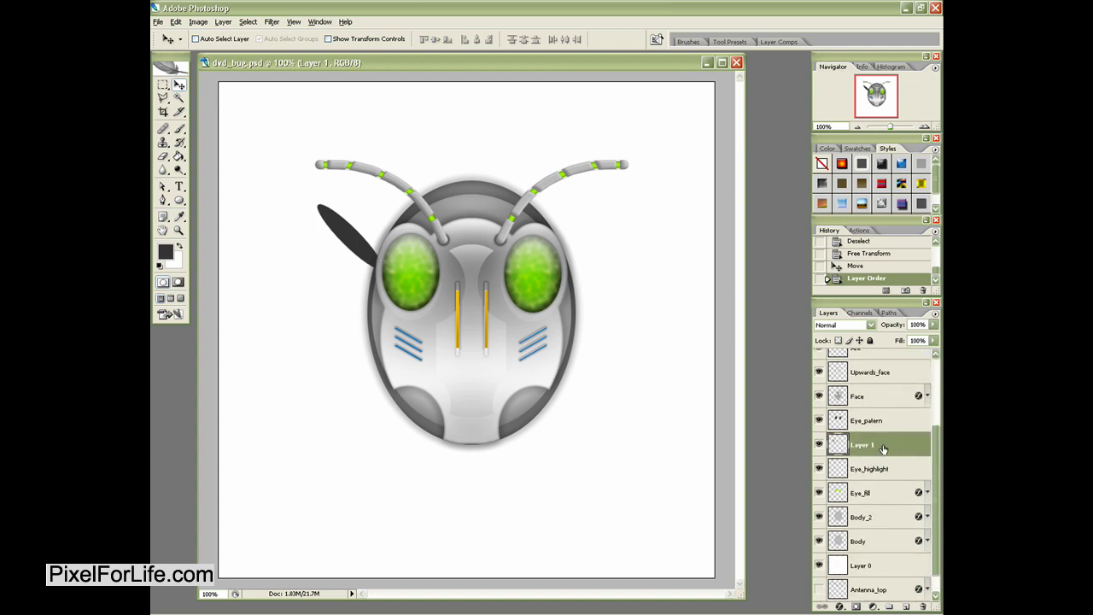
pyautogui.moveTo(890, 448); pyautogui.dragTo(879, 540)
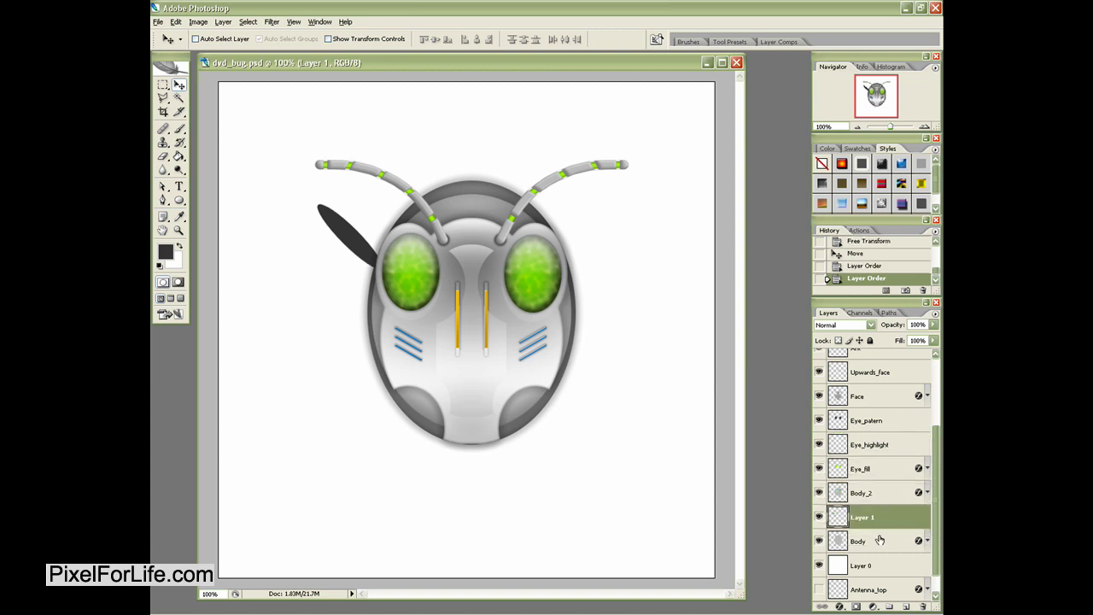
pyautogui.moveTo(431, 307)
pyautogui.mouseDown()
pyautogui.moveTo(422, 317)
pyautogui.moveTo(439, 336)
pyautogui.moveTo(437, 292)
pyautogui.mouseUp()
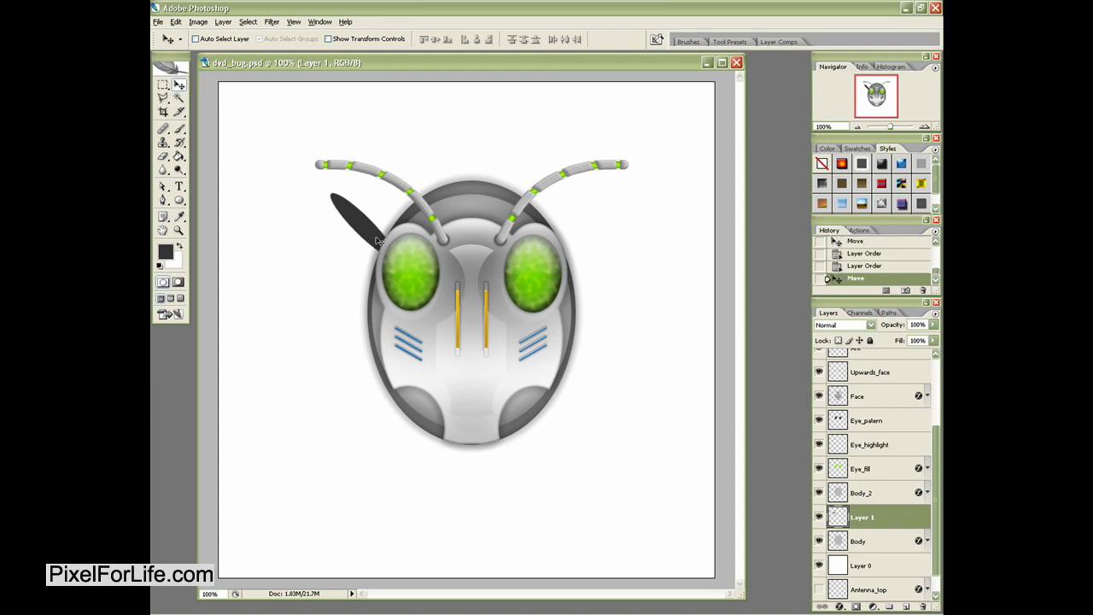
pyautogui.moveTo(379, 240); pyautogui.dragTo(375, 245)
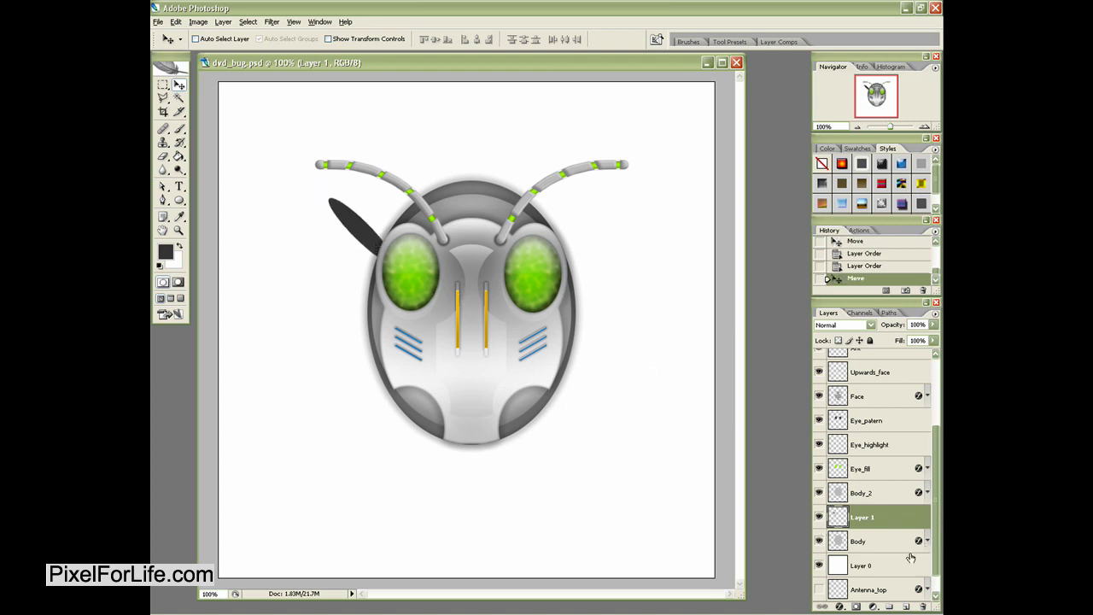
# - Duplicate the oval, rotate the copy, and move it up-left as the next leg segment
pyautogui.moveTo(894, 519); pyautogui.dragTo(906, 607)
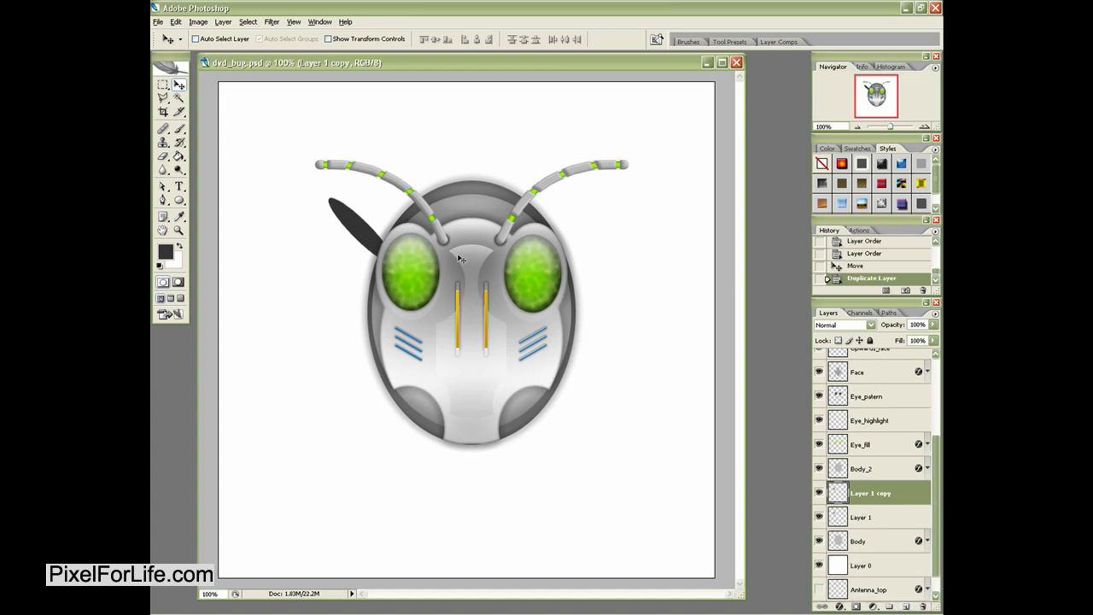
pyautogui.hotkey('ctrl', 't')
pyautogui.moveTo(436, 229); pyautogui.dragTo(317, 241)
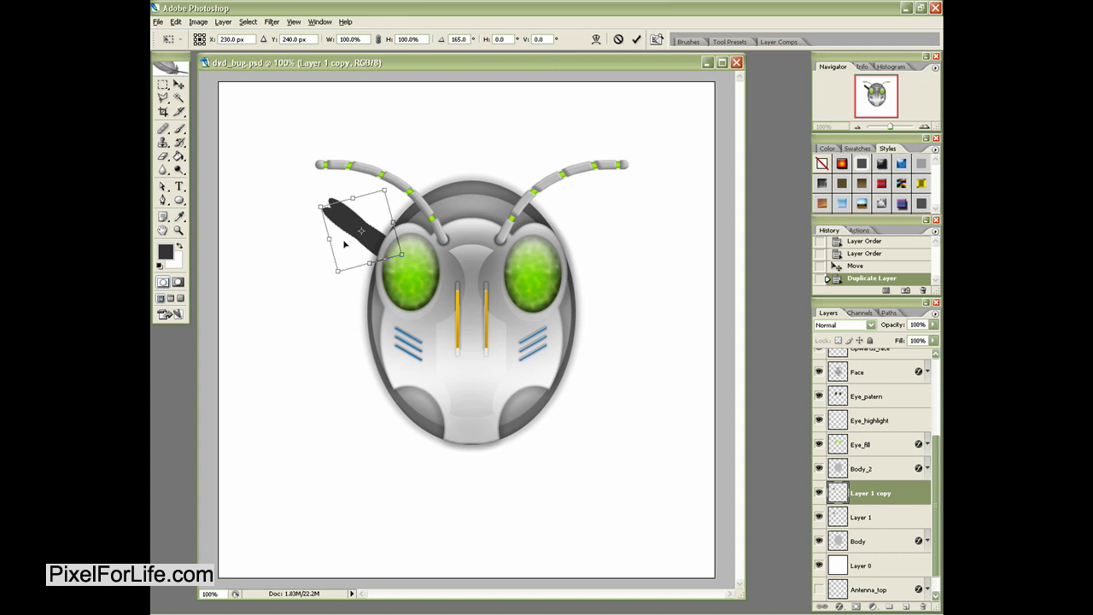
pyautogui.press('Return')
pyautogui.moveTo(397, 247); pyautogui.dragTo(319, 191)
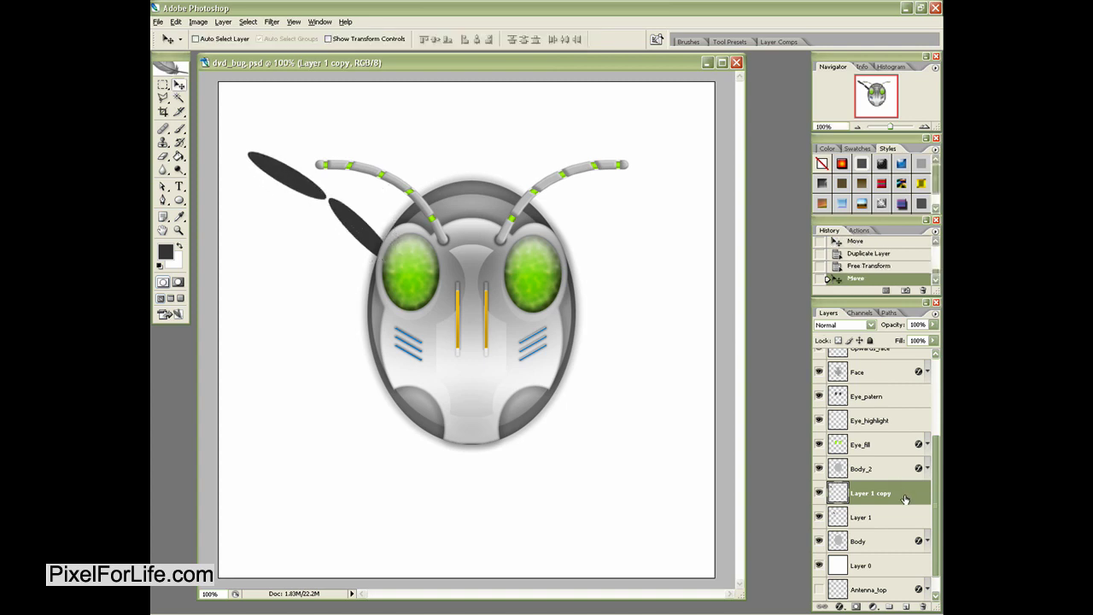
# - Add a third oval copy standing nearly vertical, shifted left-down with a slight clockwise tilt
pyautogui.moveTo(905, 499); pyautogui.dragTo(905, 606)
pyautogui.hotkey('ctrl', 't')
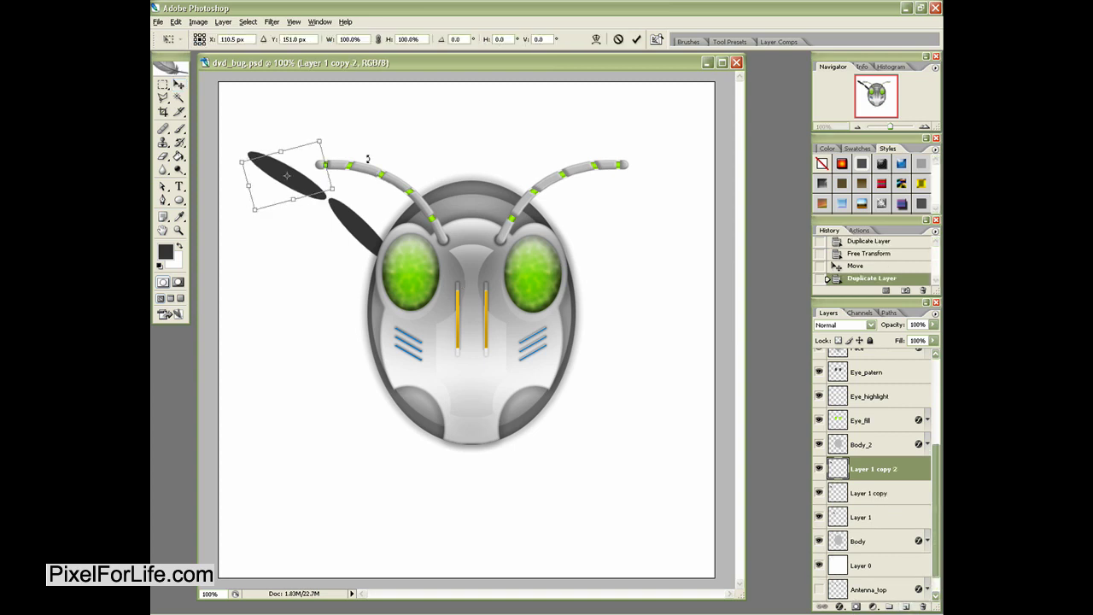
pyautogui.moveTo(367, 159); pyautogui.dragTo(298, 93)
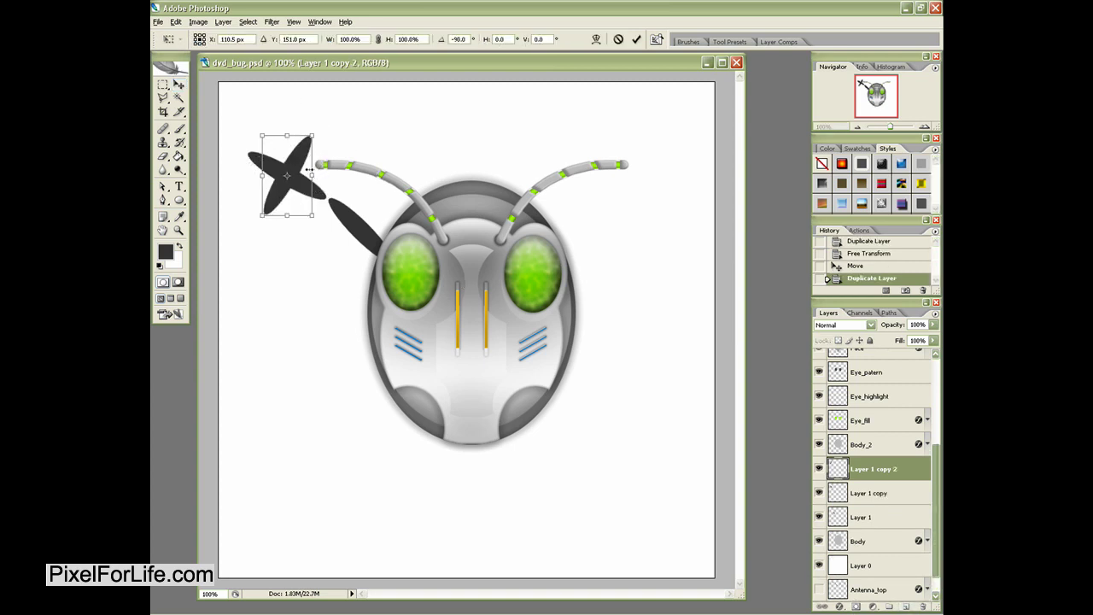
pyautogui.moveTo(305, 171); pyautogui.dragTo(281, 195)
pyautogui.press('Return')
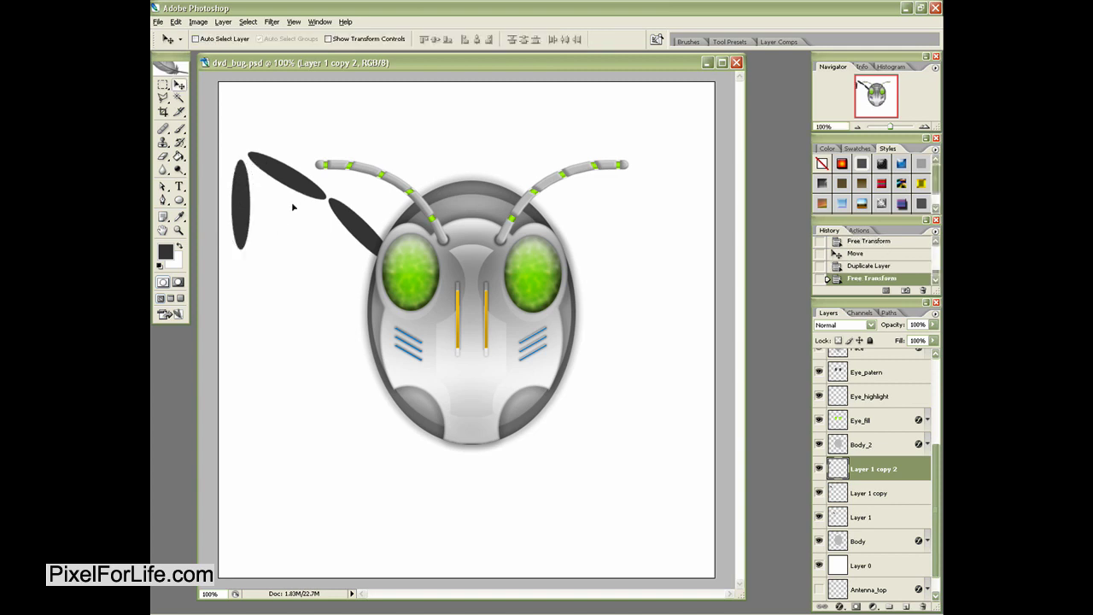
pyautogui.press('Left')
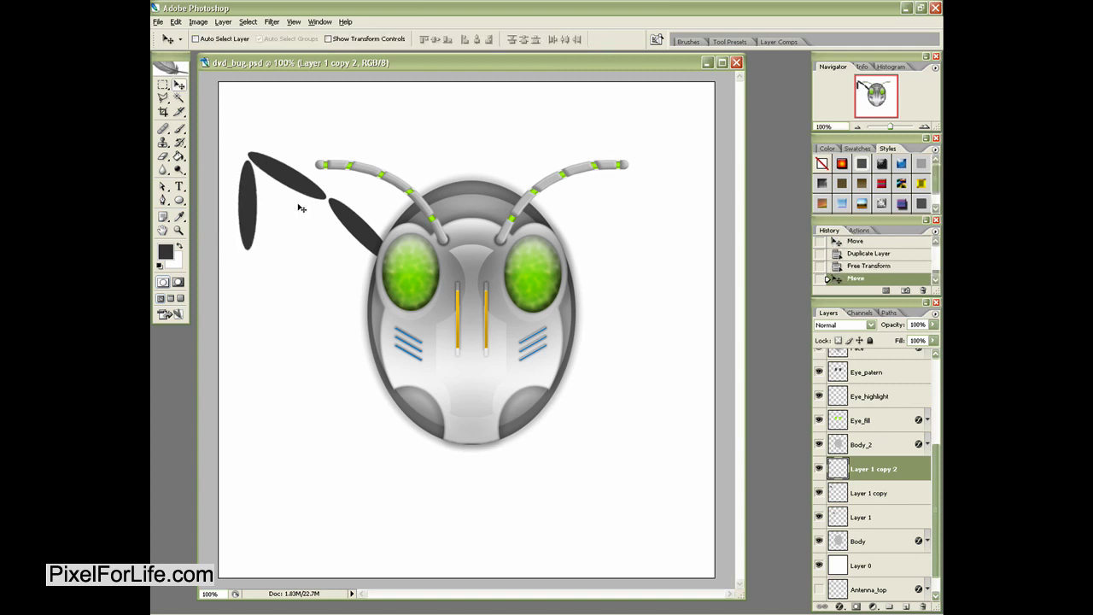
pyautogui.hotkey('ctrl', 't')
pyautogui.moveTo(295, 220)
pyautogui.mouseDown()
pyautogui.moveTo(286, 233)
pyautogui.moveTo(287, 212)
pyautogui.mouseUp()
pyautogui.press('Return')
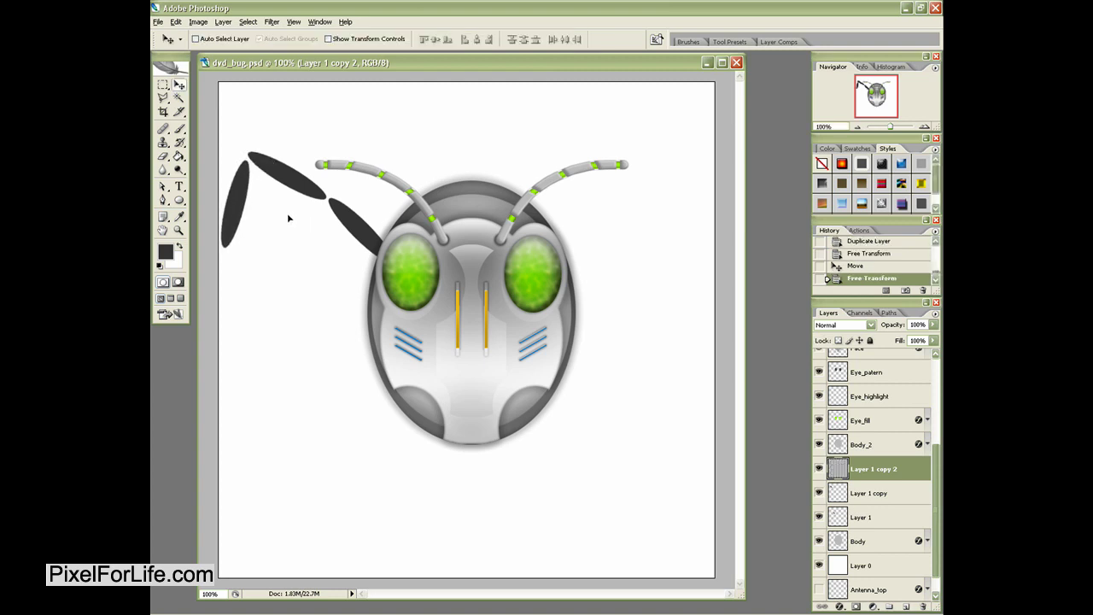
# - Duplicate Layer 1 copy 2 and rotate the new oval to continue the leg downward
pyautogui.moveTo(901, 468); pyautogui.dragTo(907, 609)
pyautogui.hotkey('ctrl', 't')
pyautogui.moveTo(268, 223); pyautogui.dragTo(265, 299)
pyautogui.press('Return')
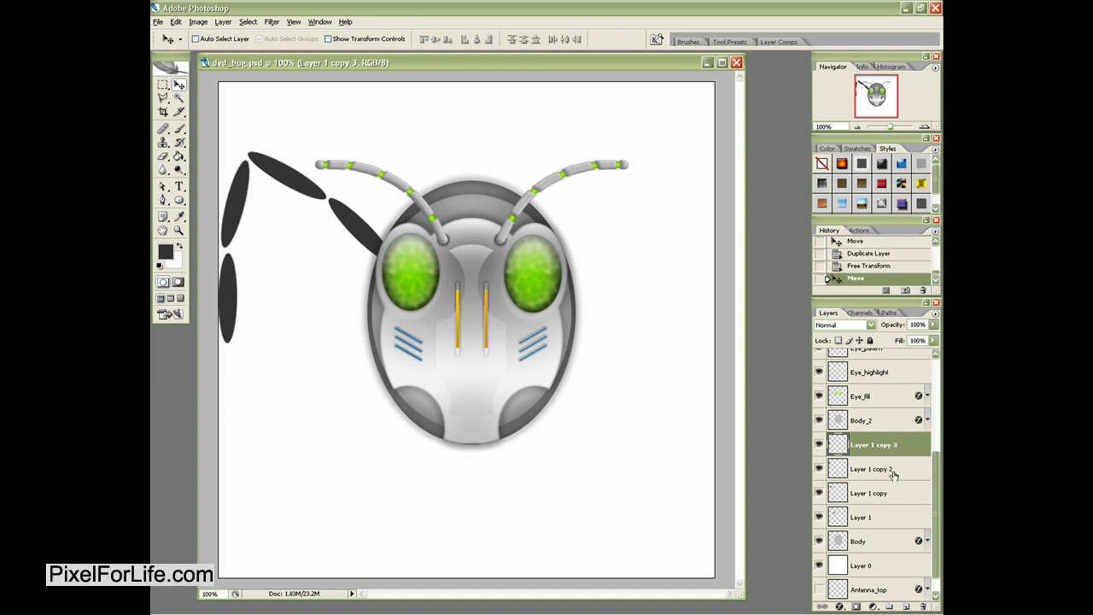
# - Nudge the selected leg segments right, and shift Layer 1 copy 3 slightly left
pyautogui.click(891, 472)
pyautogui.keyDown('shift'); pyautogui.click(883, 447); pyautogui.keyUp('shift')
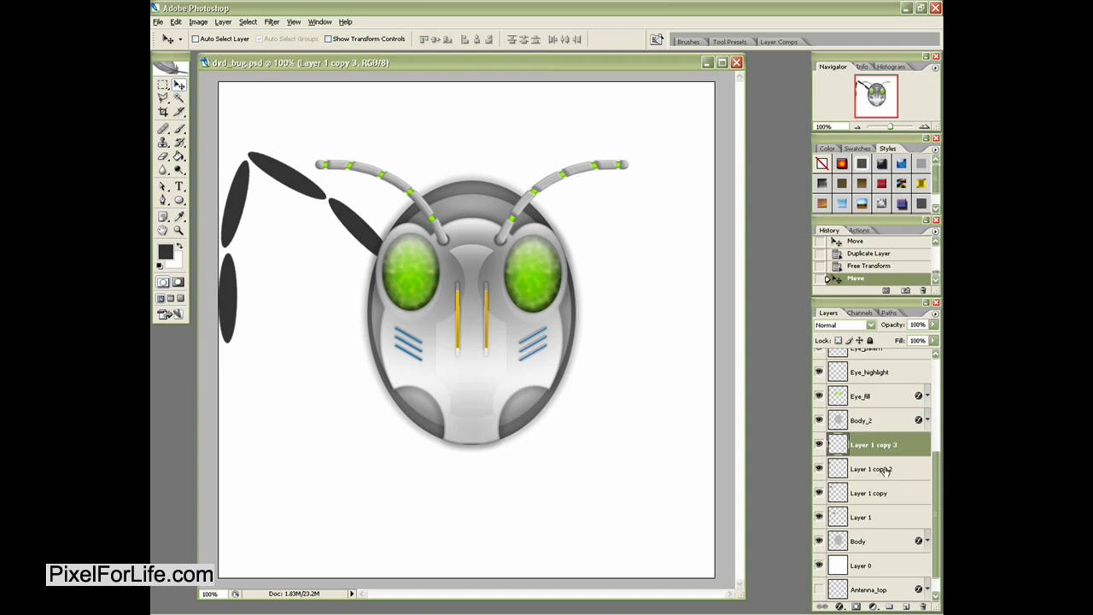
pyautogui.keyDown('shift'); pyautogui.click(881, 520); pyautogui.keyUp('shift')
pyautogui.hotkey('shift', 'Right')
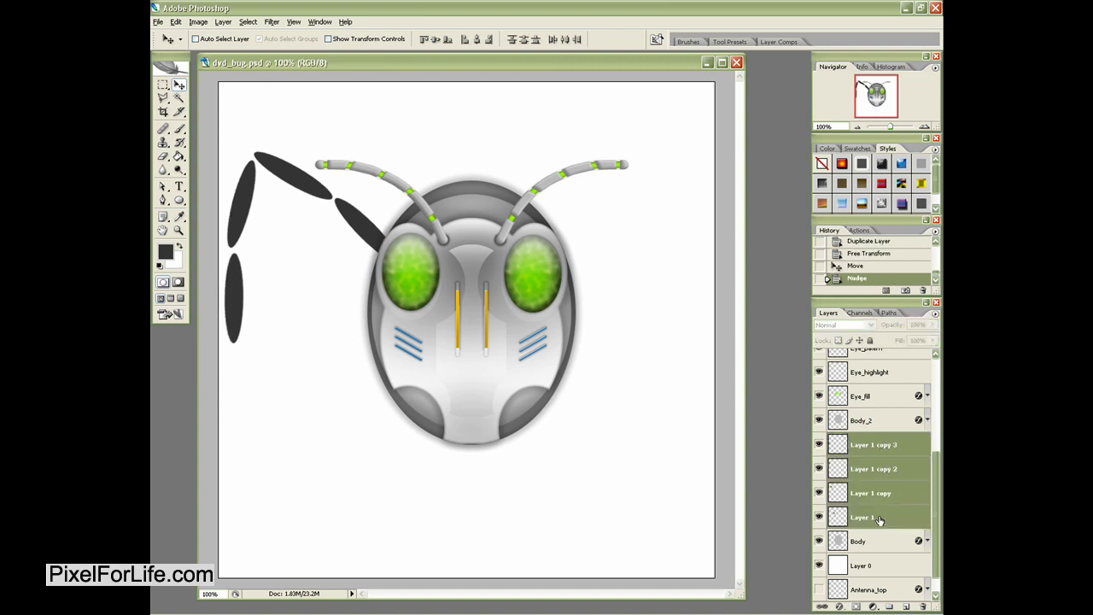
pyautogui.click(887, 443)
pyautogui.press('Left')
pyautogui.press('Left')
pyautogui.press('Left')
pyautogui.press('Left')
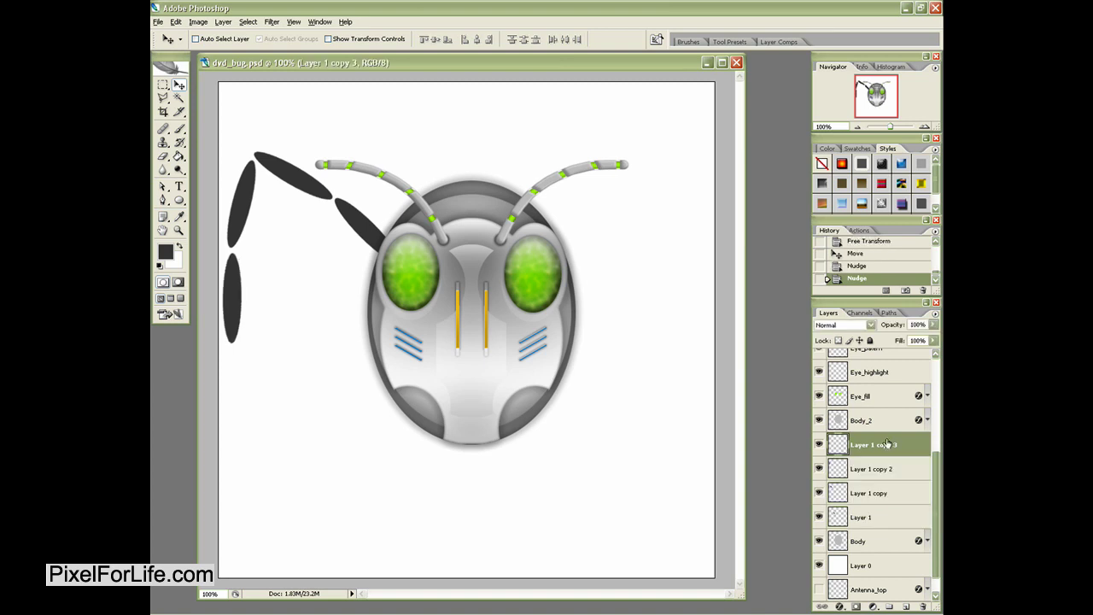
# - Add a fifth oval lower down the leg and merge all leg segments into Layer 1 copy 4
pyautogui.moveTo(887, 443); pyautogui.dragTo(905, 605)
pyautogui.hotkey('shift', 'Down')
pyautogui.hotkey('shift', 'Down')
pyautogui.hotkey('shift', 'Down')
pyautogui.hotkey('shift', 'Down')
pyautogui.hotkey('shift', 'Down')
pyautogui.hotkey('shift', 'Down')
pyautogui.hotkey('shift', 'Down')
pyautogui.hotkey('shift', 'Down')
pyautogui.hotkey('shift', 'Down')
pyautogui.hotkey('shift', 'Down')
pyautogui.hotkey('shift', 'Down')
pyautogui.hotkey('shift', 'Down')
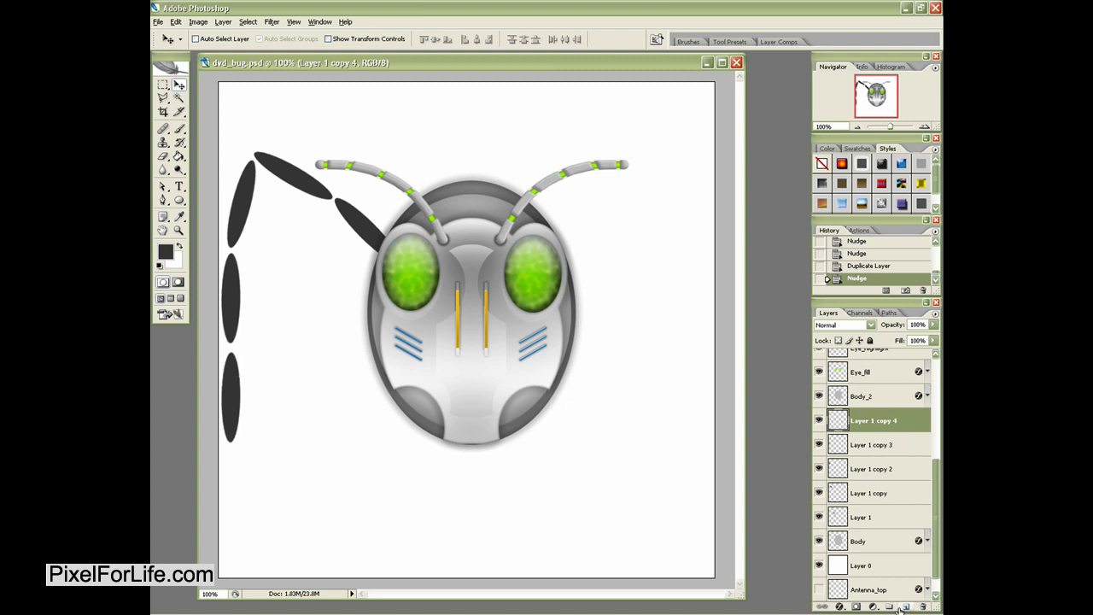
pyautogui.keyDown('shift'); pyautogui.click(880, 513); pyautogui.keyUp('shift')
pyautogui.hotkey('ctrl', 'e')
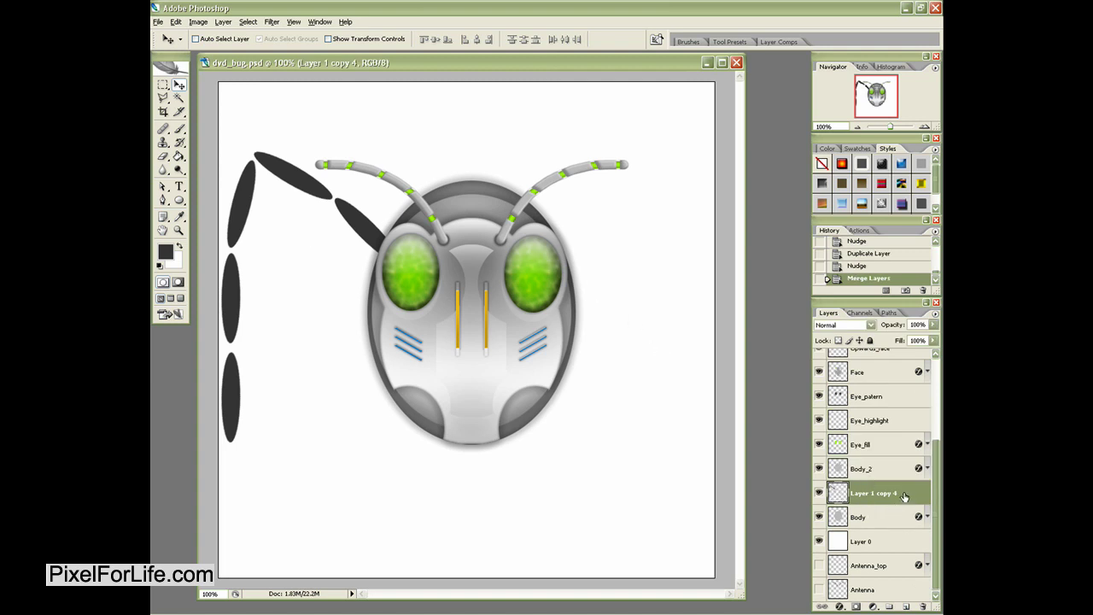
# - Duplicate the leg above Body_2, scale it to about 80 percent, and shift it down
pyautogui.moveTo(904, 496); pyautogui.dragTo(906, 606)
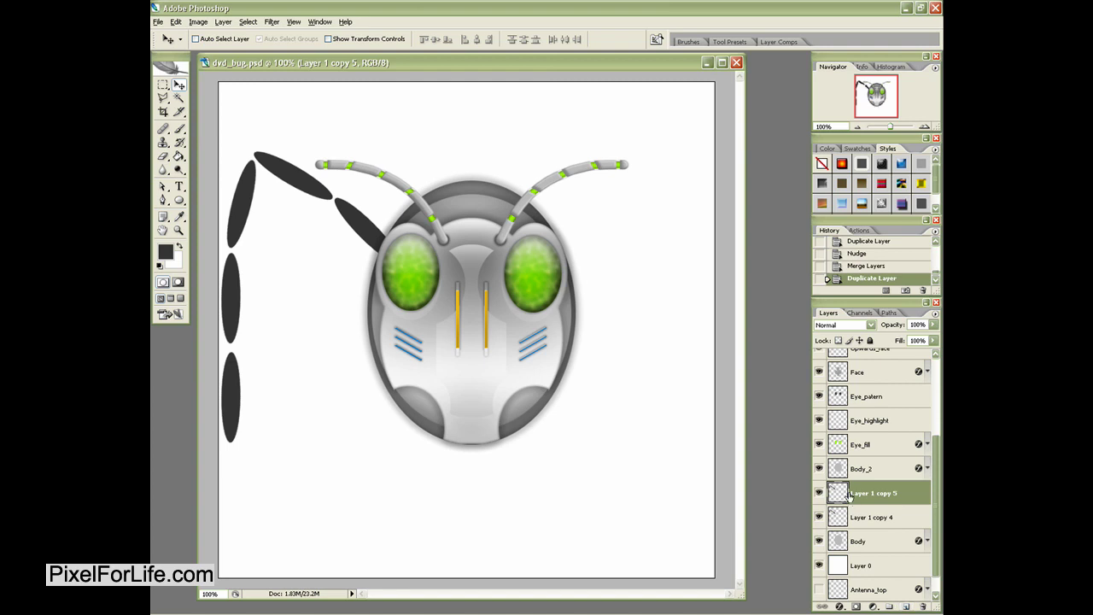
pyautogui.moveTo(848, 493); pyautogui.dragTo(841, 468)
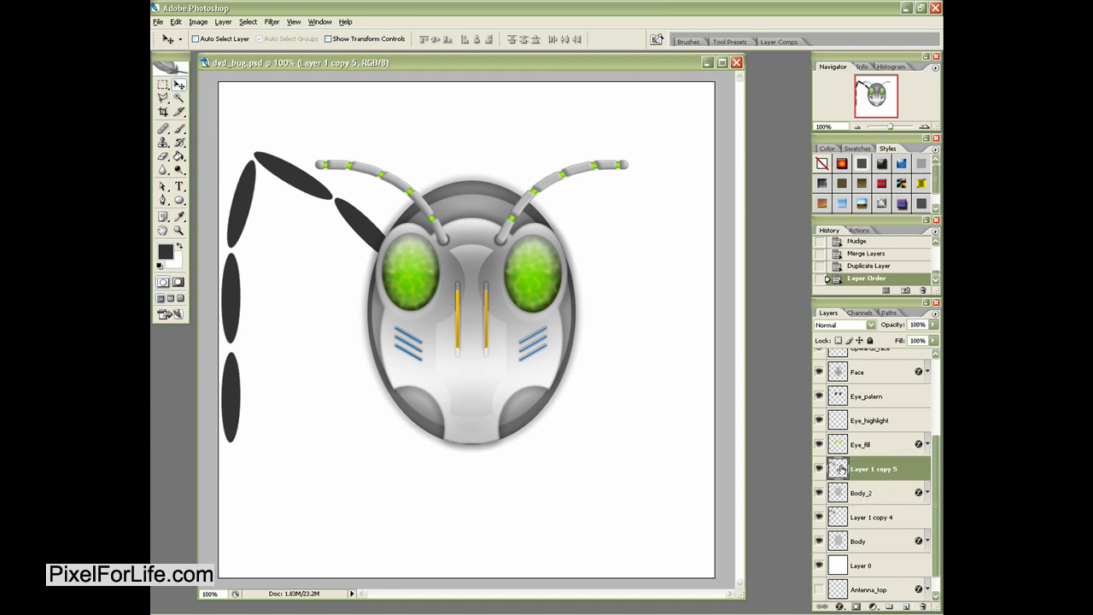
pyautogui.hotkey('ctrl', 't')
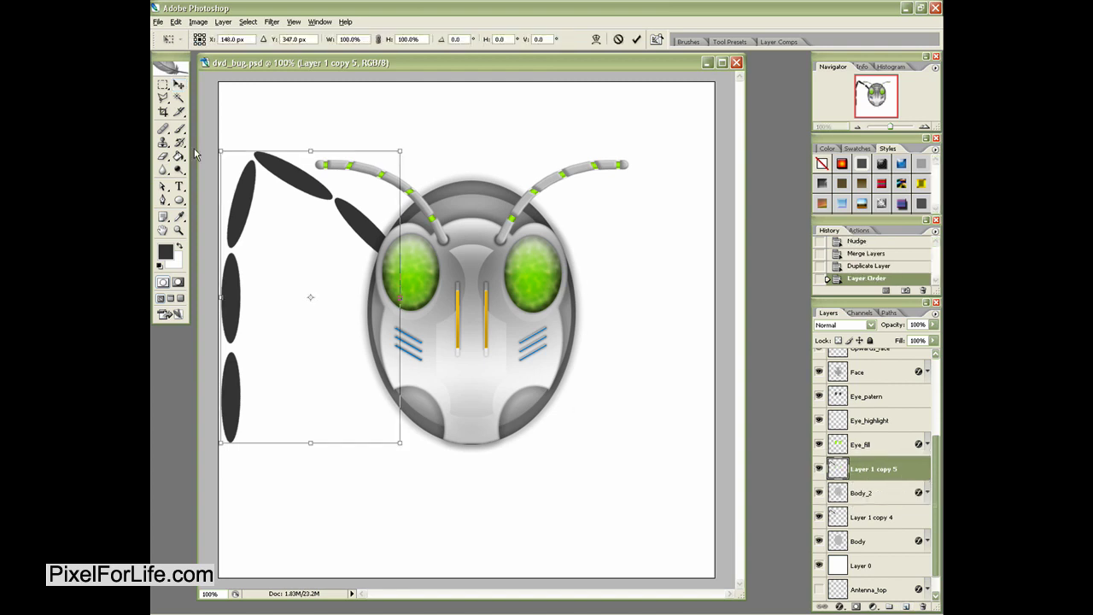
pyautogui.moveTo(220, 150); pyautogui.dragTo(234, 178)
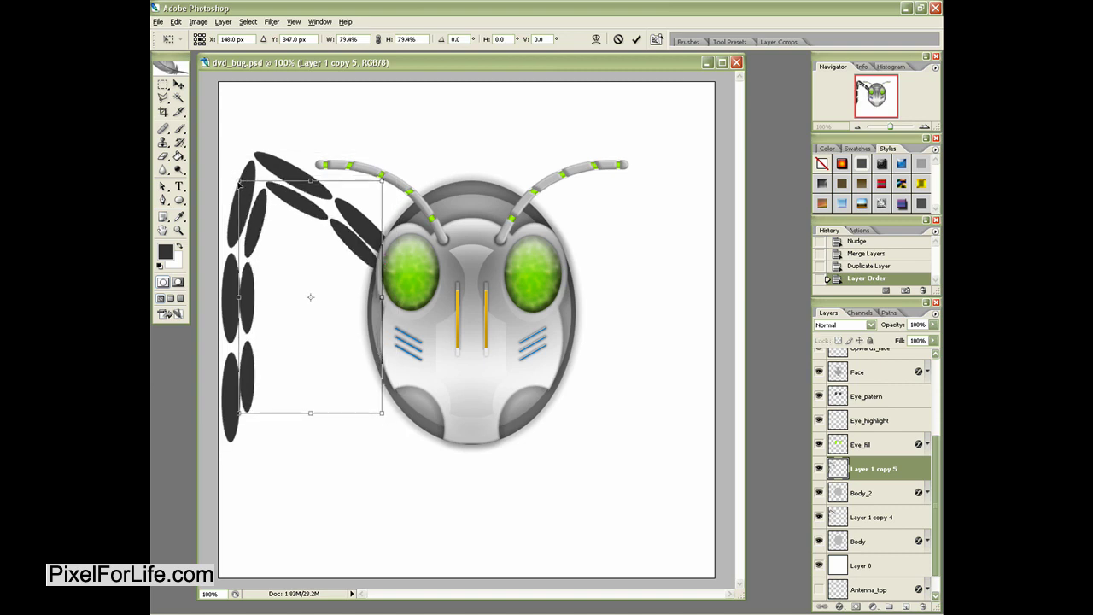
pyautogui.press('Return')
pyautogui.moveTo(398, 304); pyautogui.dragTo(408, 326)
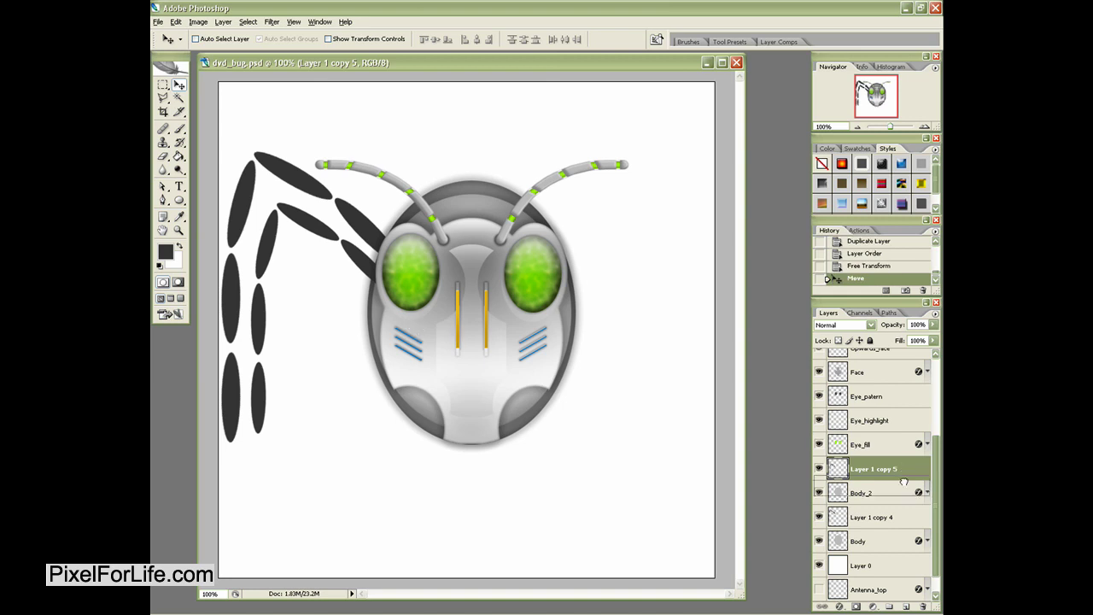
# - Duplicate the smaller leg, shrink it further, and position it as the third, innermost leg
pyautogui.hotkey('ctrl', 'j')
pyautogui.moveTo(361, 279); pyautogui.dragTo(391, 331)
pyautogui.hotkey('ctrl', 't')
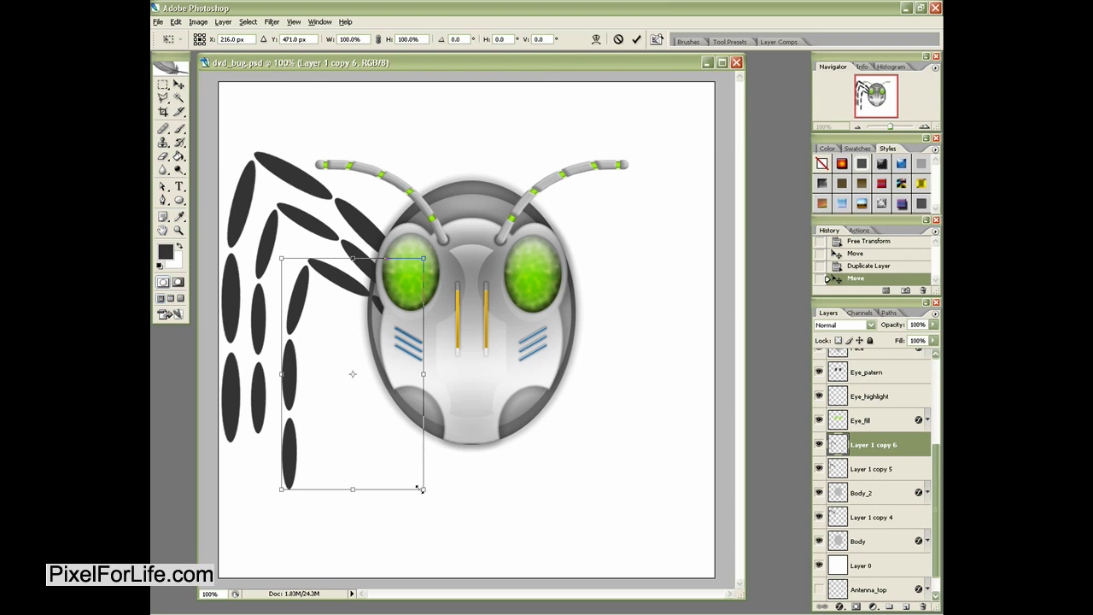
pyautogui.moveTo(421, 489); pyautogui.dragTo(402, 456)
pyautogui.press('Return')
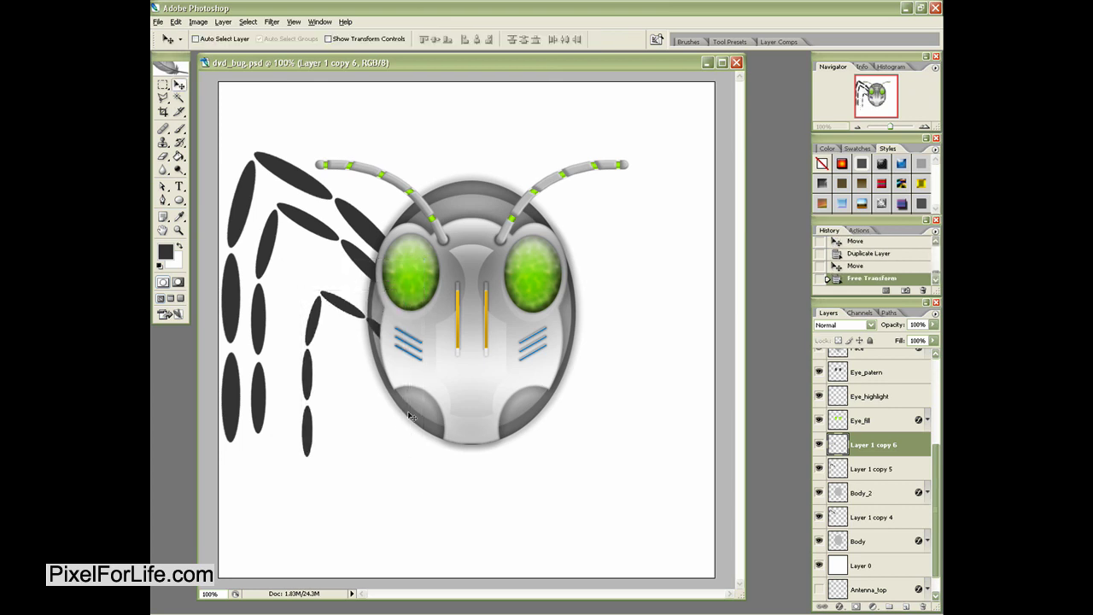
pyautogui.moveTo(408, 415); pyautogui.dragTo(390, 379)
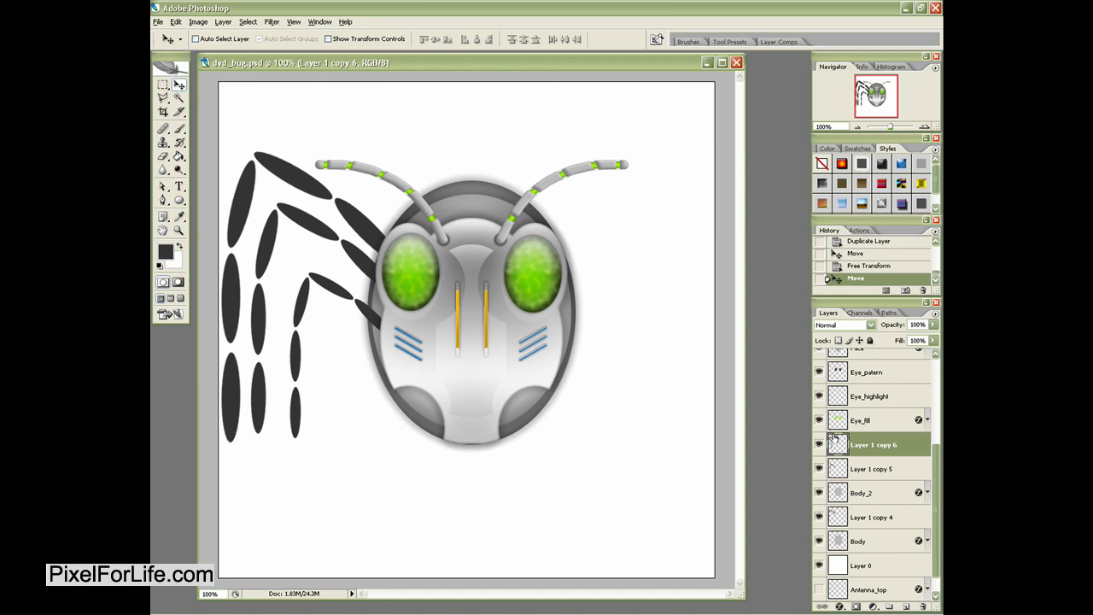
# - Place Layer 1 copy 6 just below Eye_fill and rename it Legs_front
pyautogui.moveTo(888, 450); pyautogui.dragTo(882, 362)
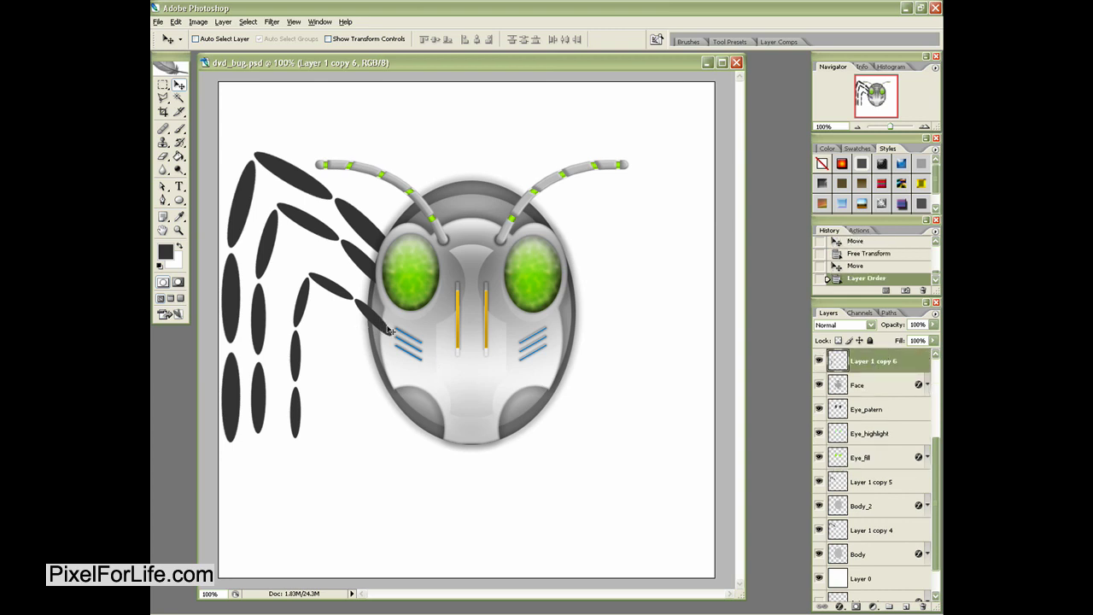
pyautogui.moveTo(832, 393); pyautogui.dragTo(874, 470)
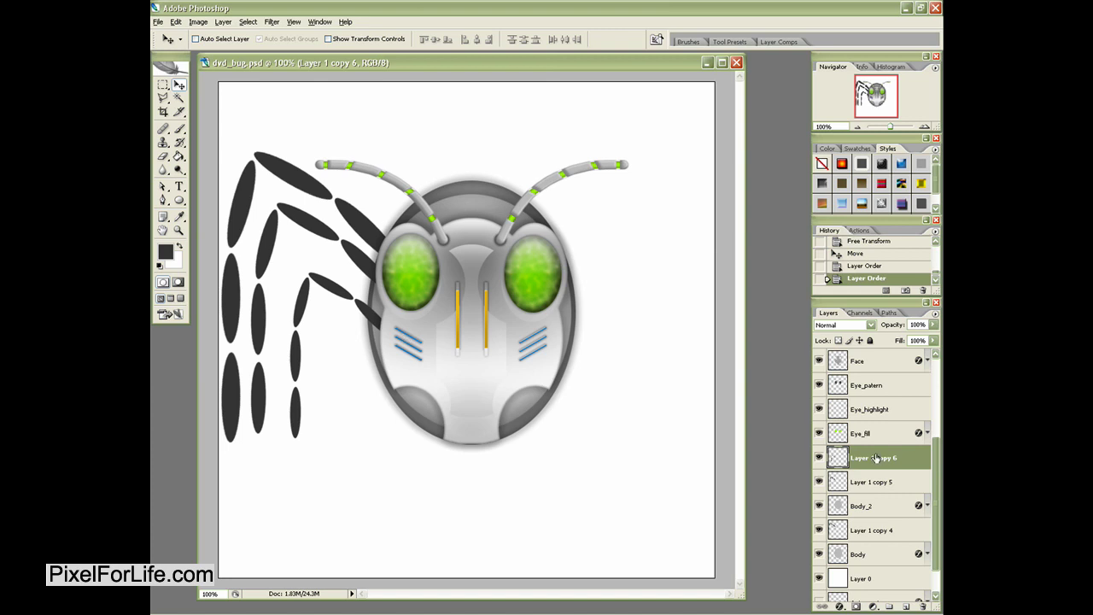
pyautogui.doubleClick(862, 462)
pyautogui.write('Legs_front')
pyautogui.press('Return')
# - Rename Layer 1 copy 5 to Legs_mid and Layer 1 copy 4 to Legs_back
pyautogui.doubleClick(871, 482)
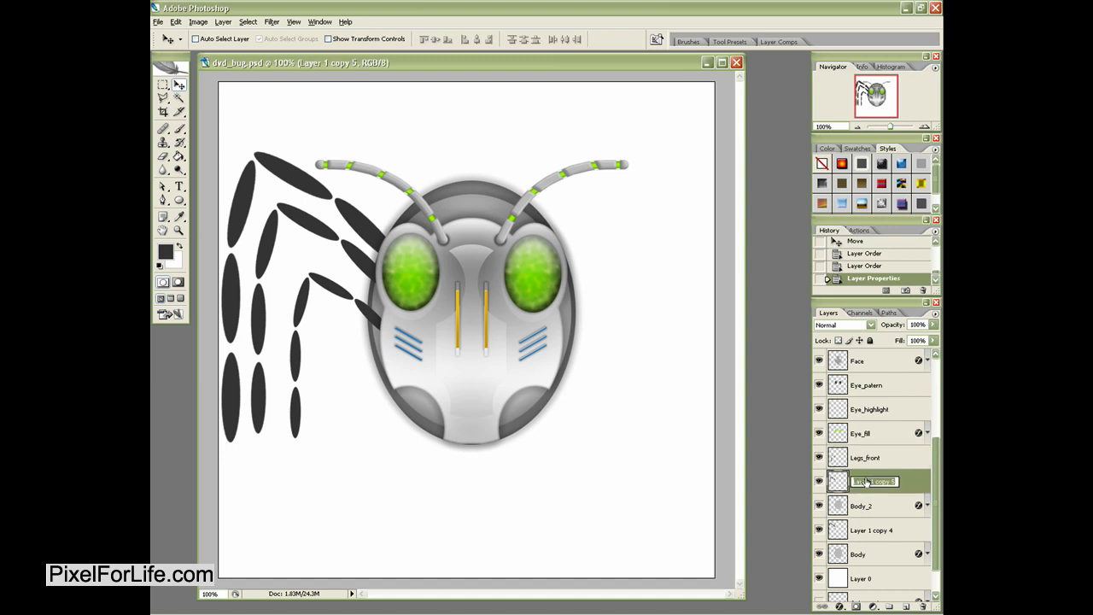
pyautogui.write('Legs_mid')
pyautogui.press('Return')
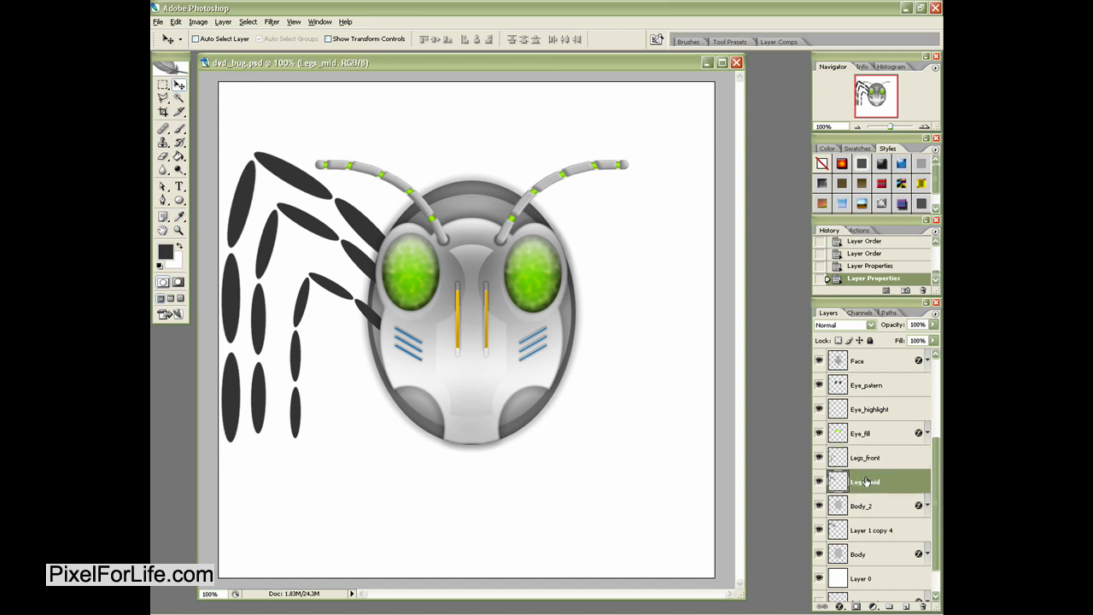
pyautogui.doubleClick(864, 529)
pyautogui.write('Legs')
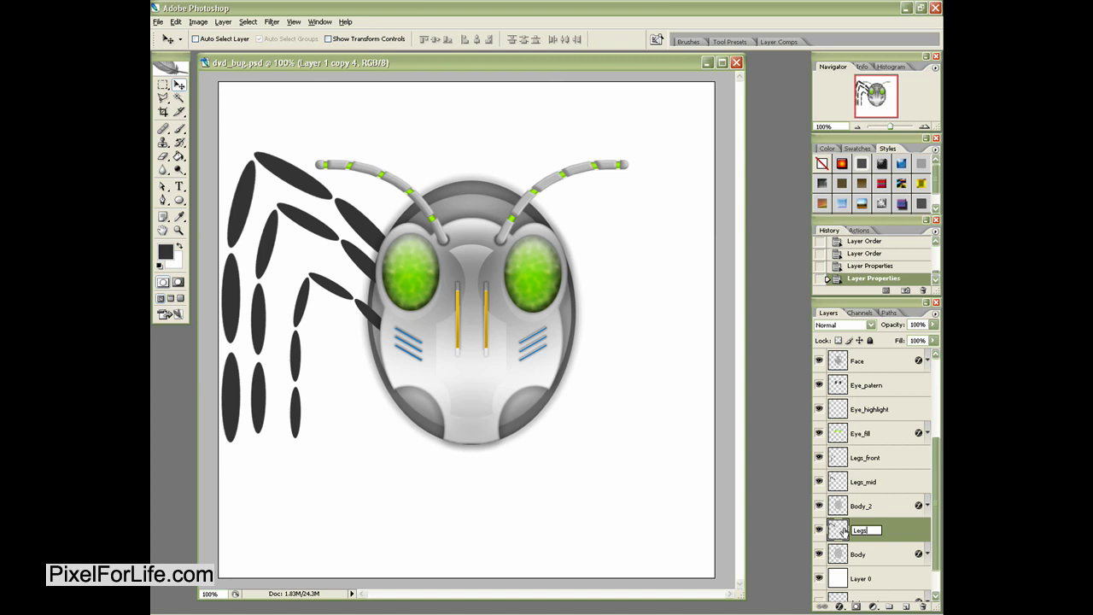
pyautogui.write('_back')
pyautogui.press('Return')
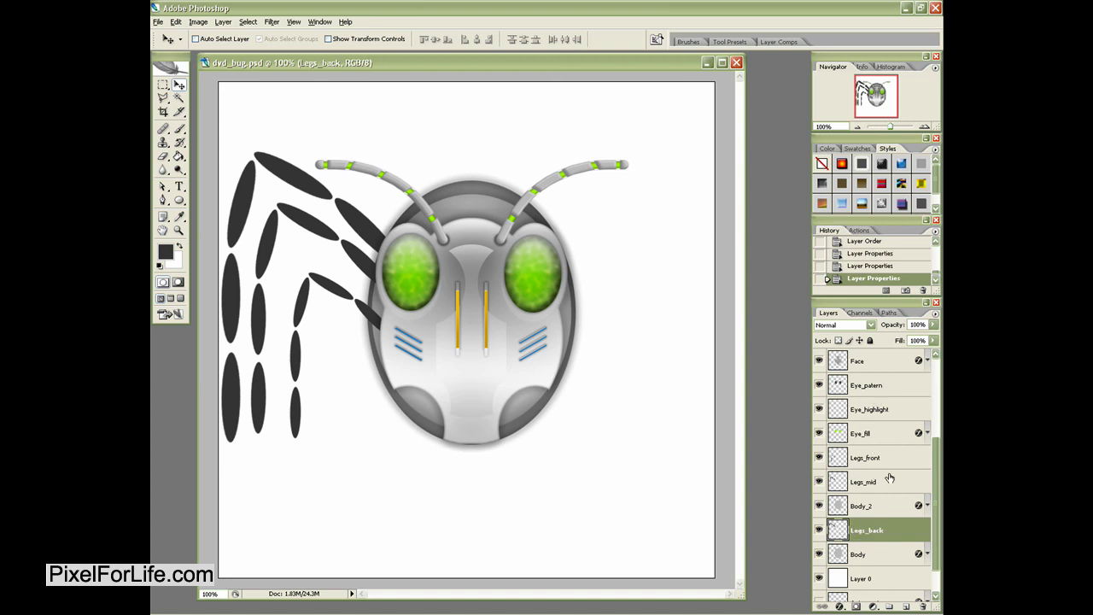
# - Try preset styles on Legs_back and settle on the faded grey style
pyautogui.click(936, 208)
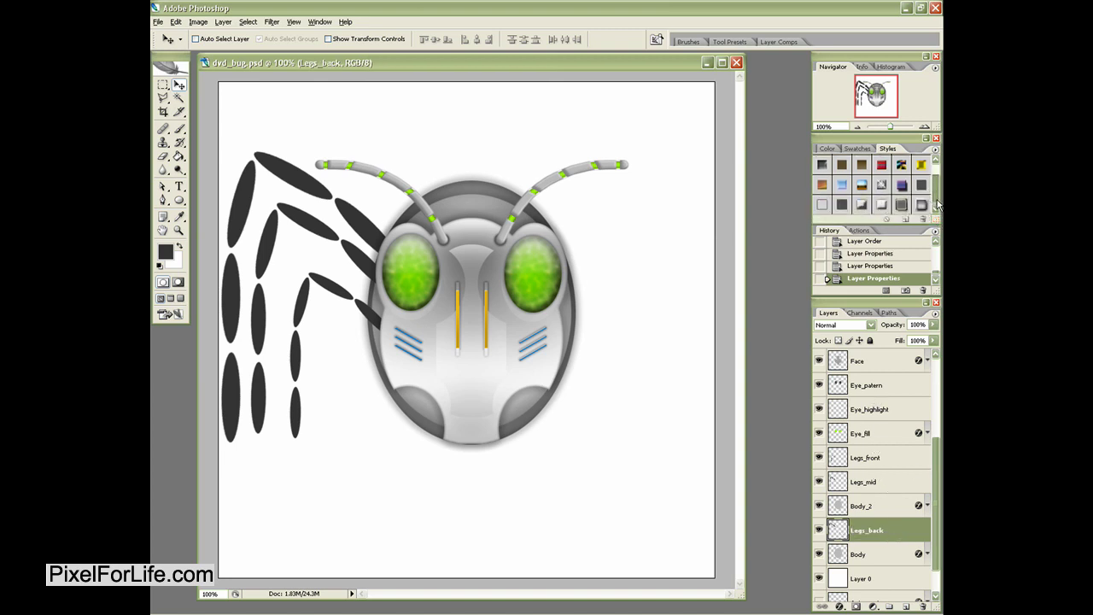
pyautogui.click(922, 205)
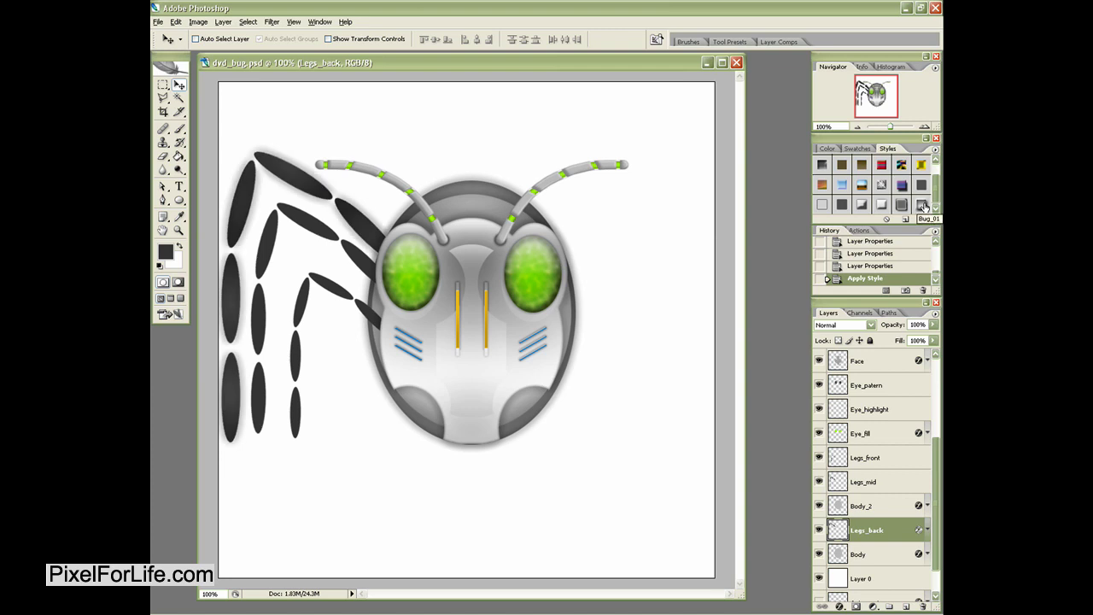
pyautogui.click(902, 205)
pyautogui.click(886, 205)
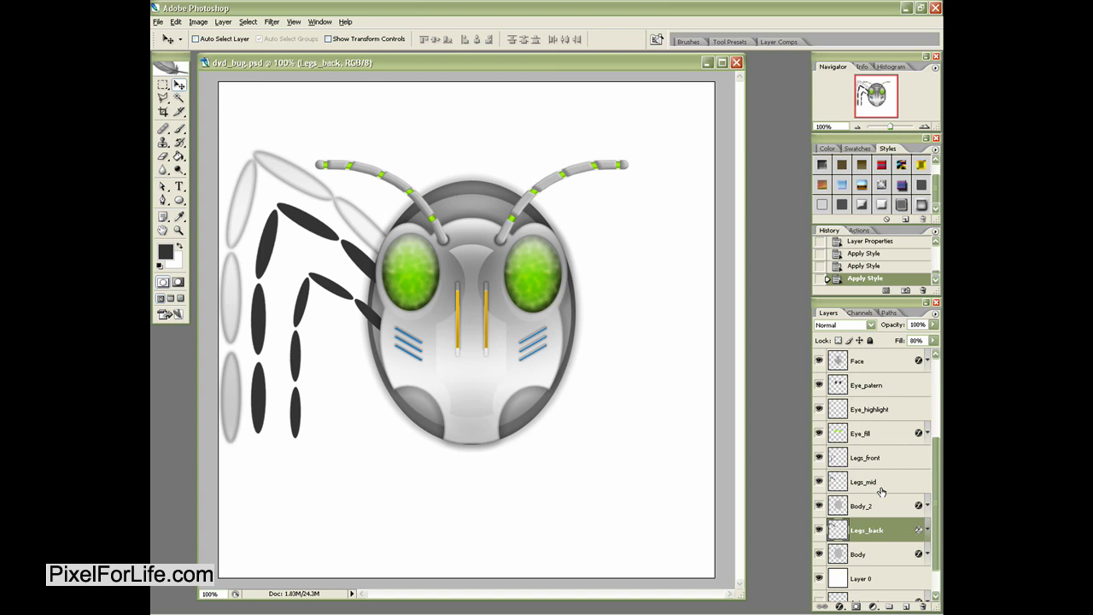
# - Apply the same faded grey style to Legs_mid and Legs_front, then nudge the front legs up-left
pyautogui.click(876, 483)
pyautogui.click(885, 205)
pyautogui.click(857, 458)
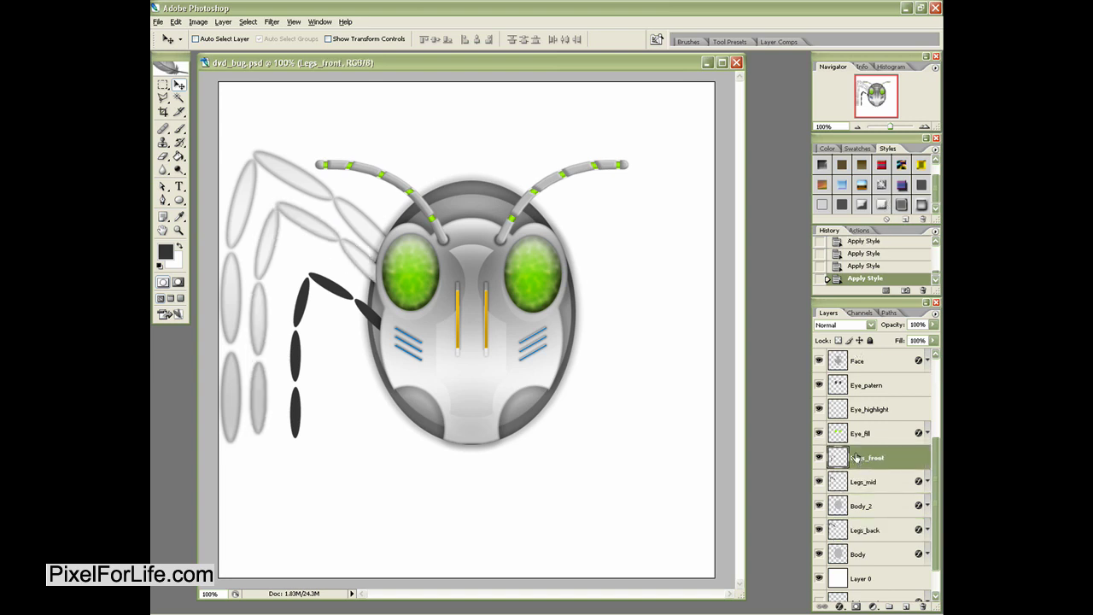
pyautogui.click(882, 206)
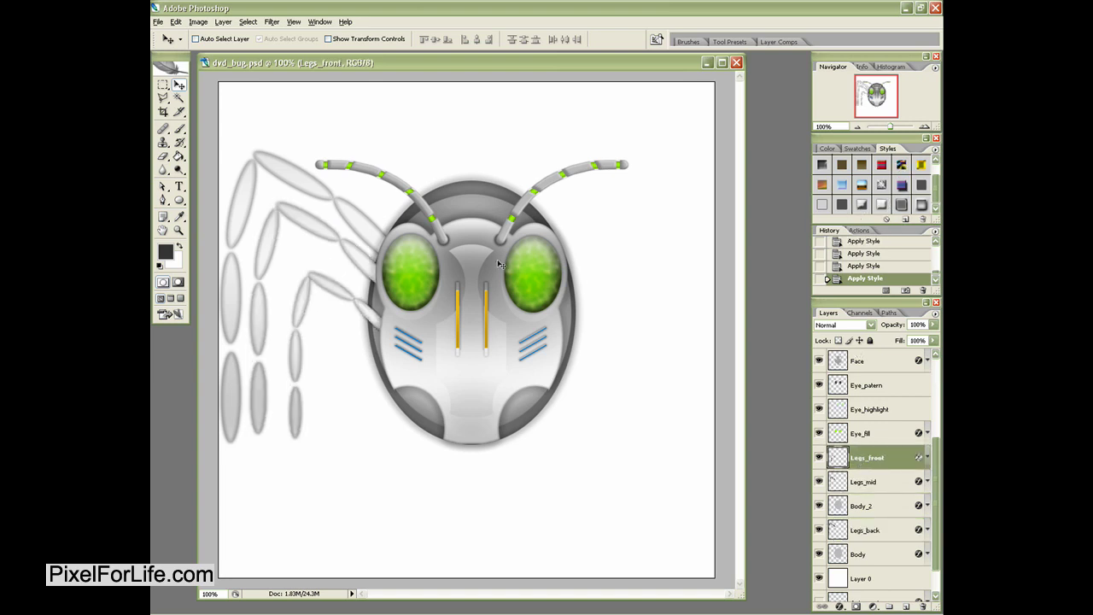
pyautogui.moveTo(366, 321); pyautogui.dragTo(350, 304)
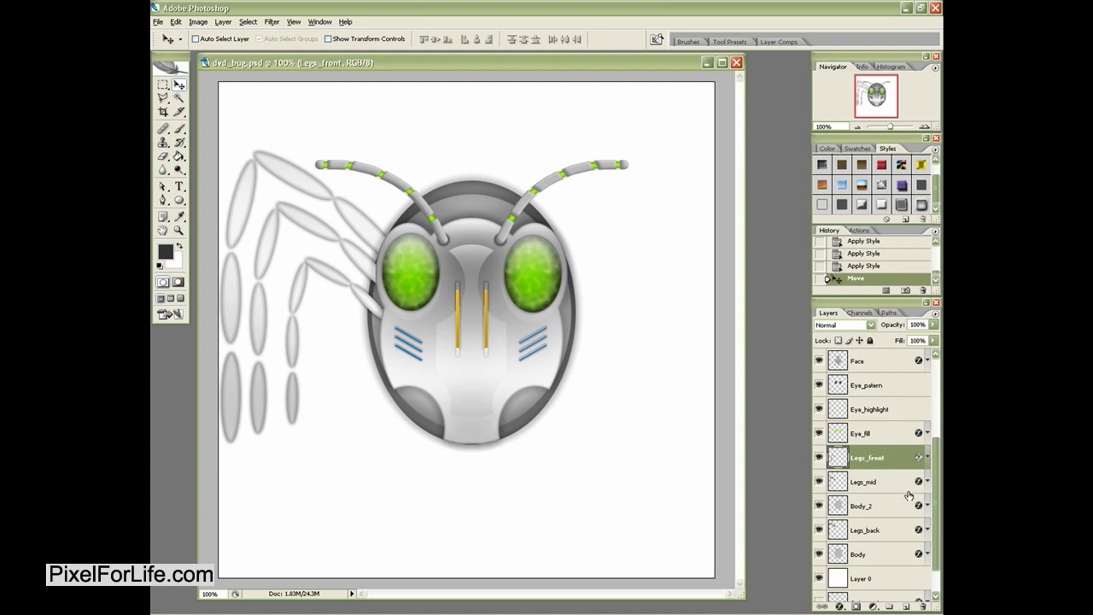
# - Try a larger drop shadow with a new angle on Legs_back, then discard the change
pyautogui.doubleClick(889, 536)
pyautogui.click(562, 86)
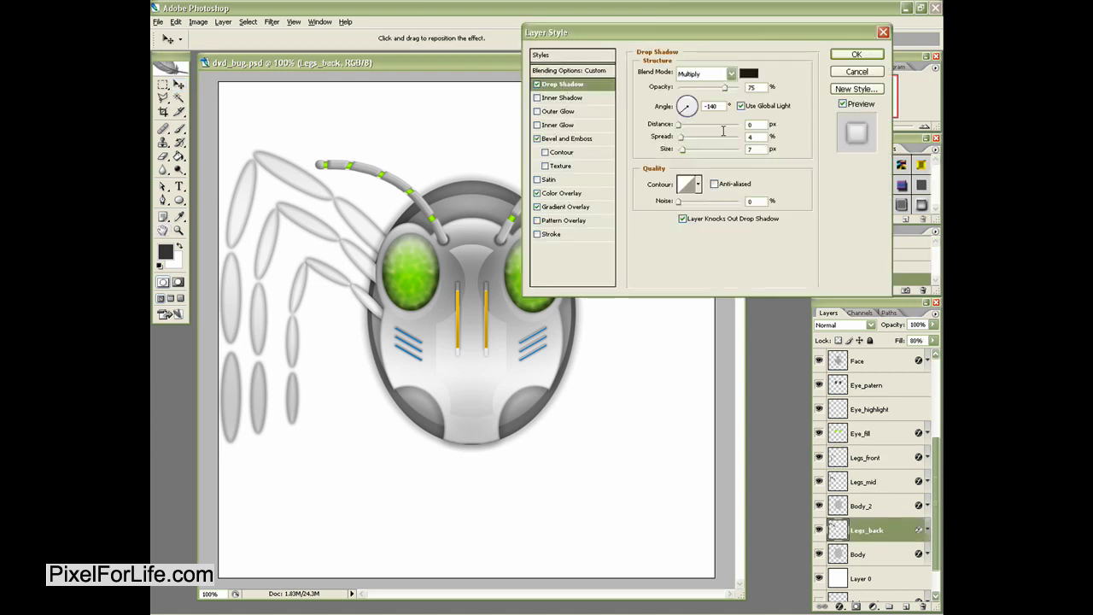
pyautogui.moveTo(684, 154); pyautogui.dragTo(688, 155)
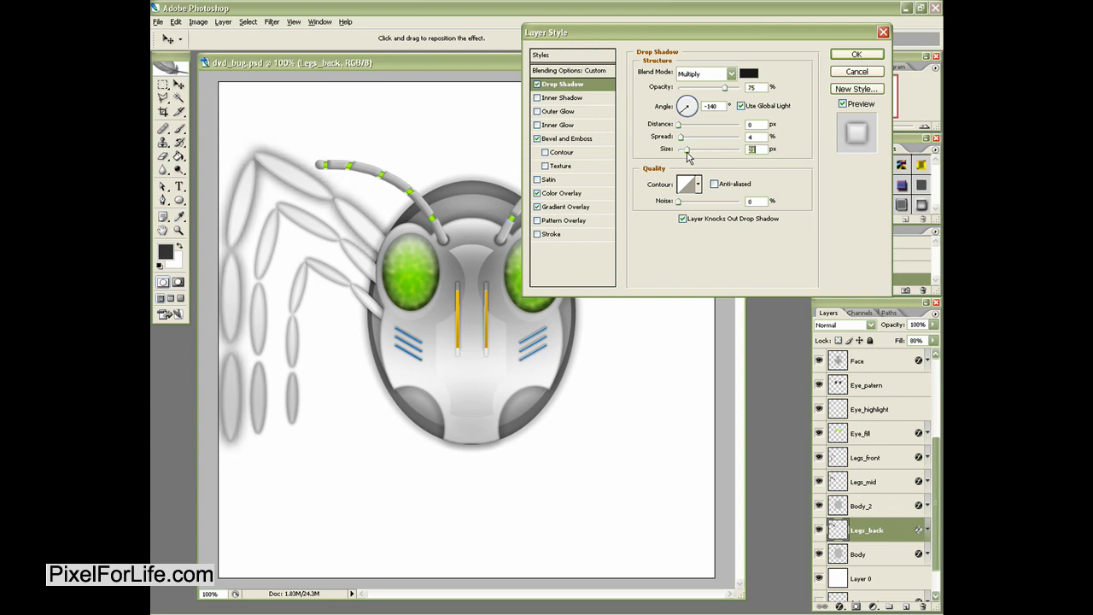
pyautogui.moveTo(681, 115); pyautogui.dragTo(683, 105)
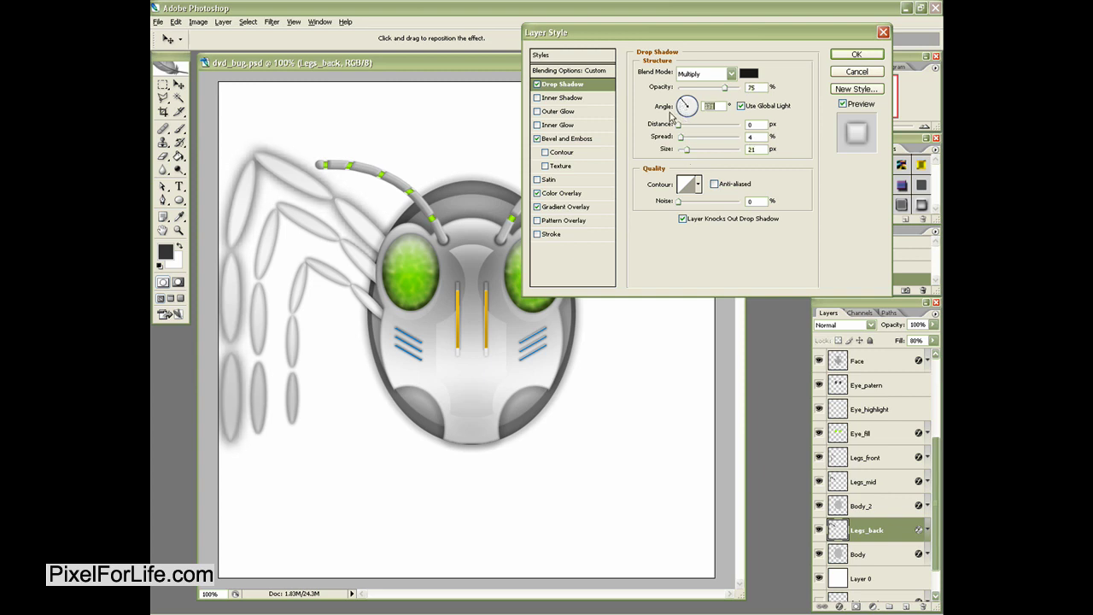
pyautogui.click(864, 74)
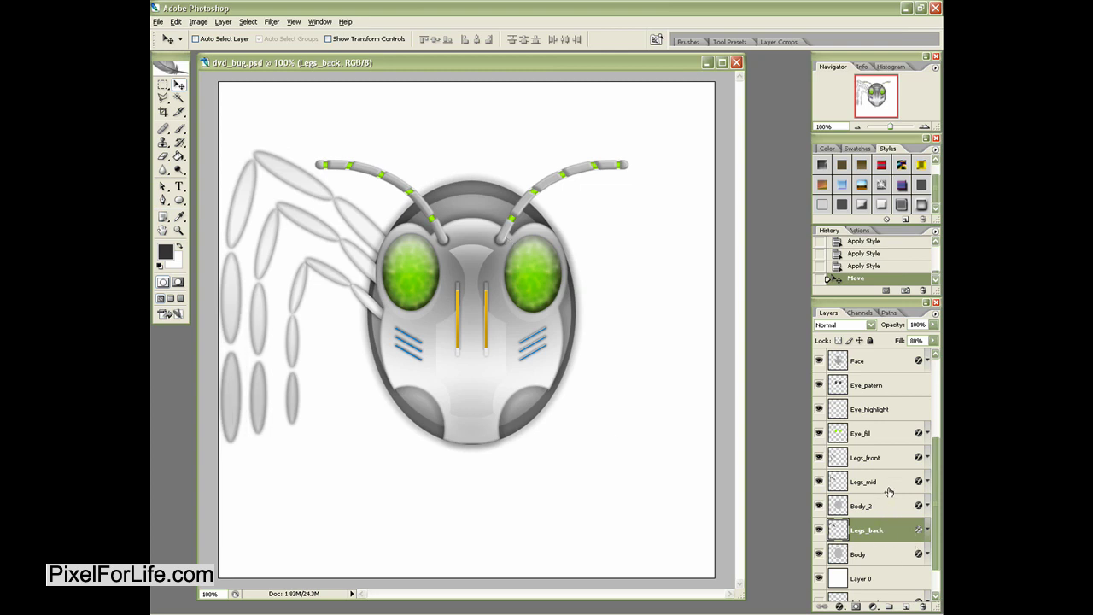
# - Apply a Lighting Effects spotlight (intensity 35, focus 69) aimed upper left to Legs_back
pyautogui.click(272, 22)
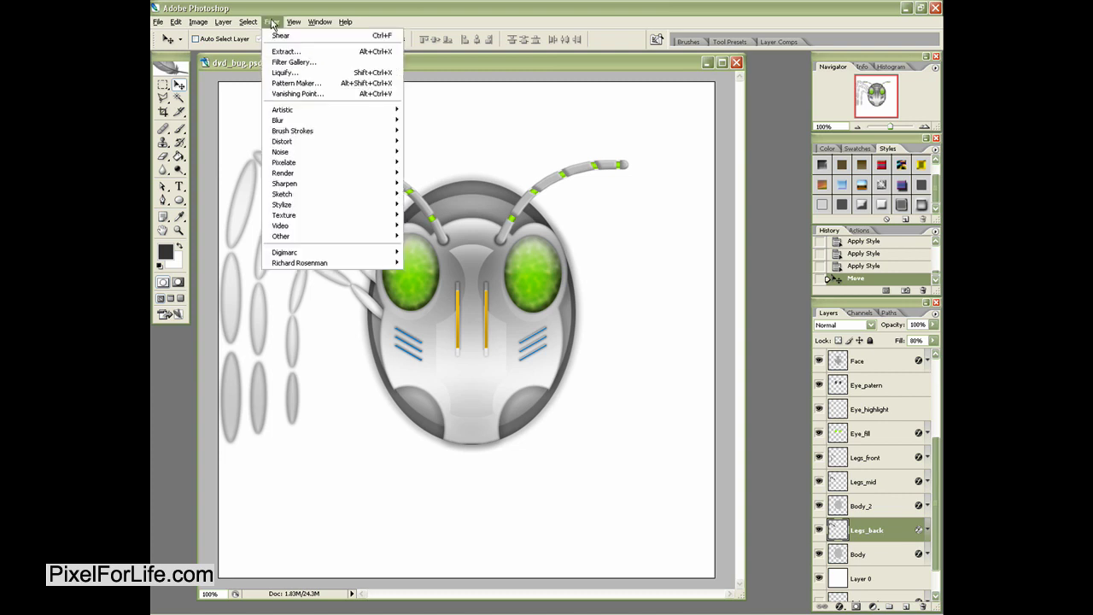
pyautogui.moveTo(313, 177)
pyautogui.click(434, 217)
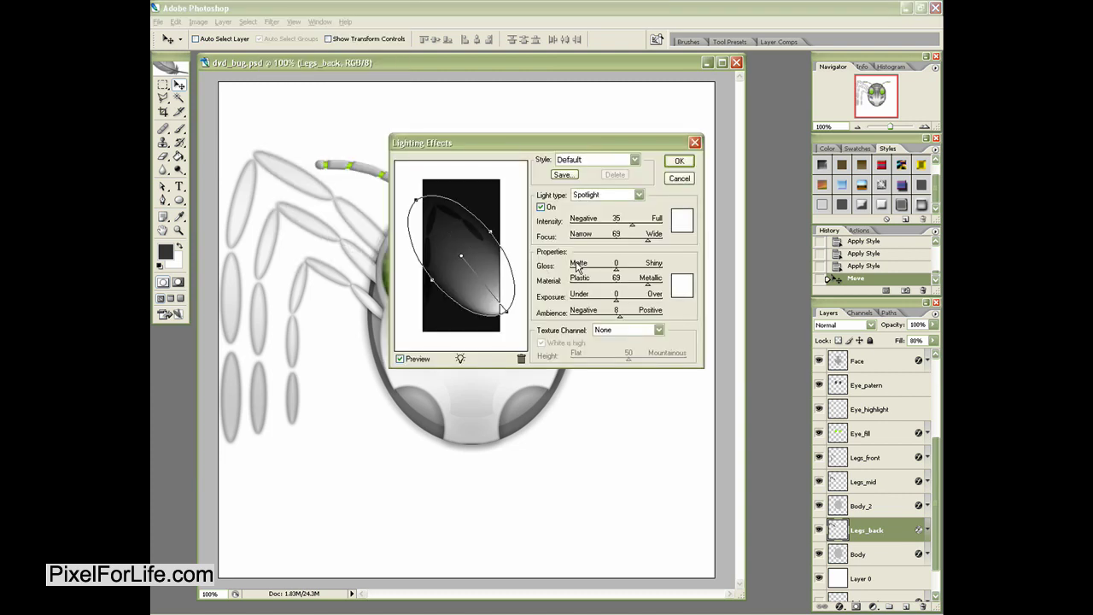
pyautogui.moveTo(504, 310); pyautogui.dragTo(418, 179)
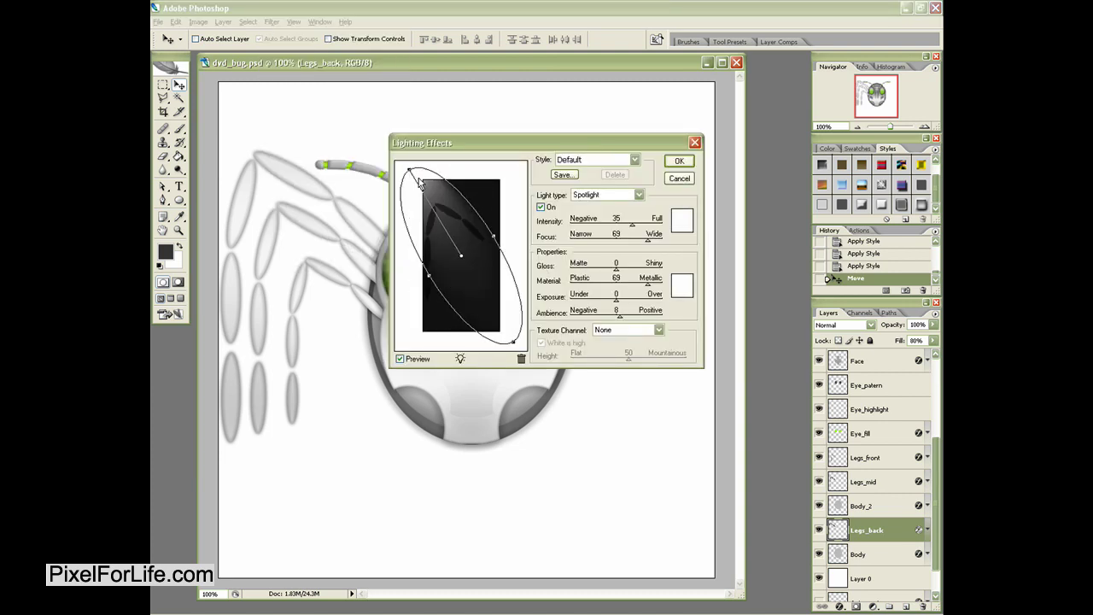
pyautogui.moveTo(502, 240); pyautogui.dragTo(511, 239)
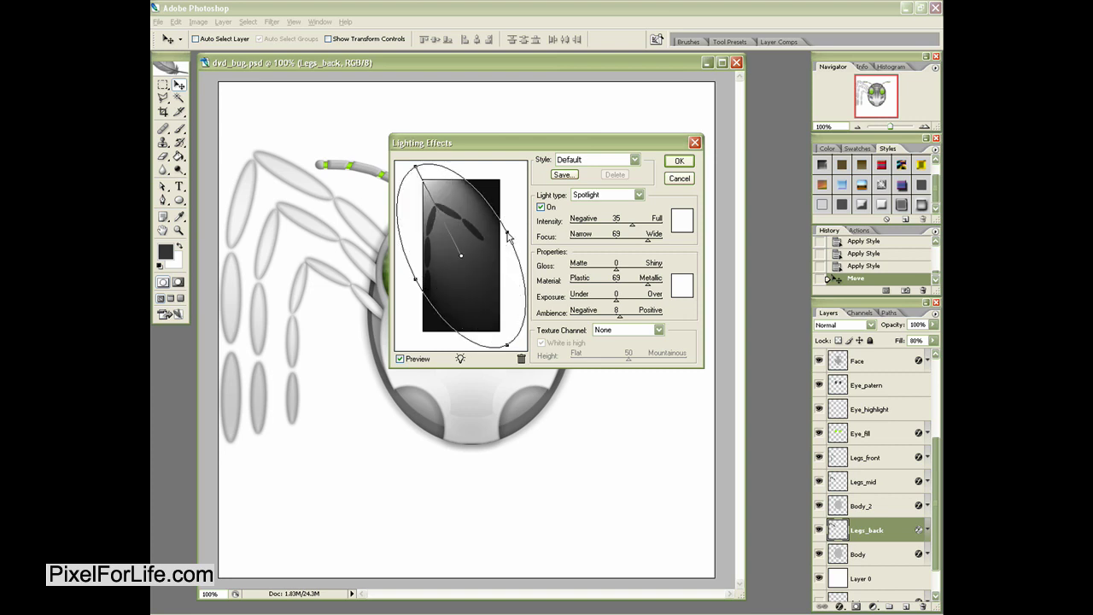
pyautogui.click(679, 162)
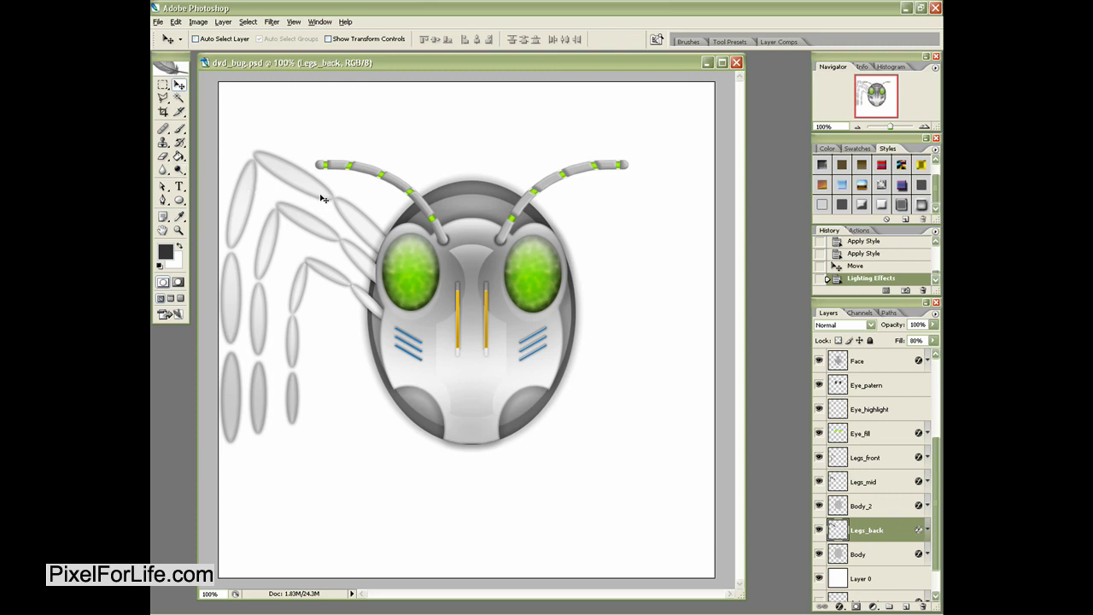
# - Duplicate all three leg layers and move Legs_back copy below Body_2
pyautogui.keyDown('ctrl'); pyautogui.click(878, 484); pyautogui.keyUp('ctrl')
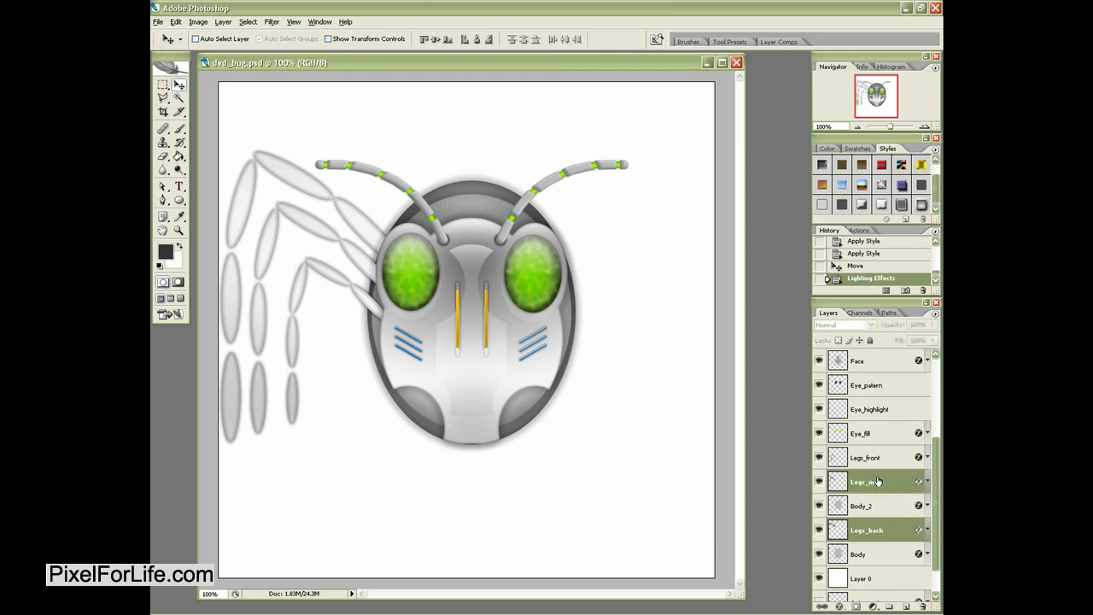
pyautogui.keyDown('ctrl'); pyautogui.click(879, 461); pyautogui.keyUp('ctrl')
pyautogui.moveTo(871, 483); pyautogui.dragTo(906, 605)
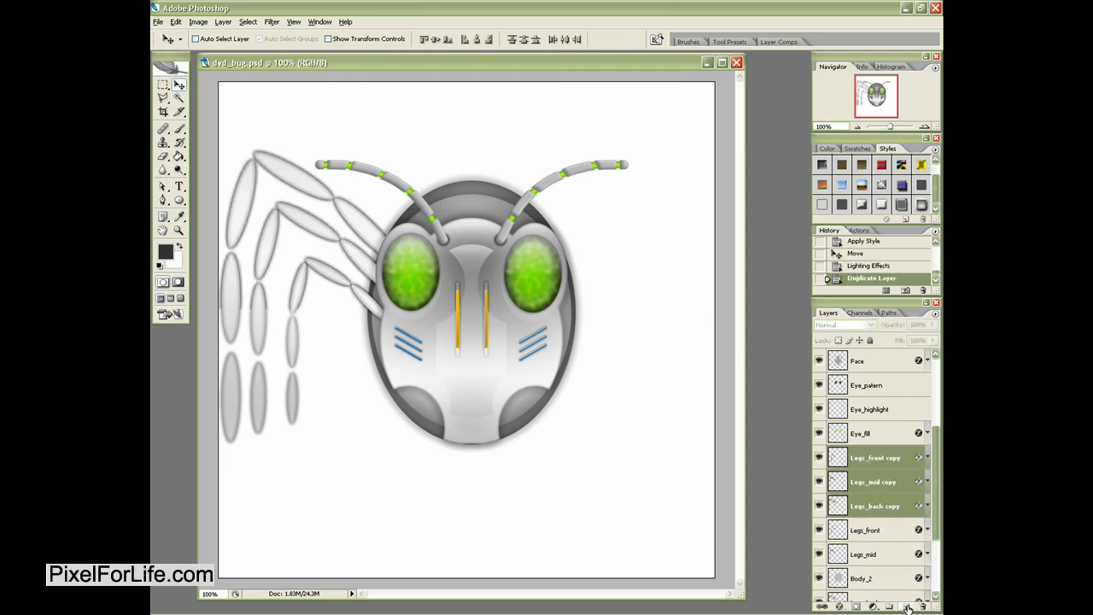
pyautogui.scroll(-1, 877, 492)
pyautogui.scroll(-1, 878, 493)
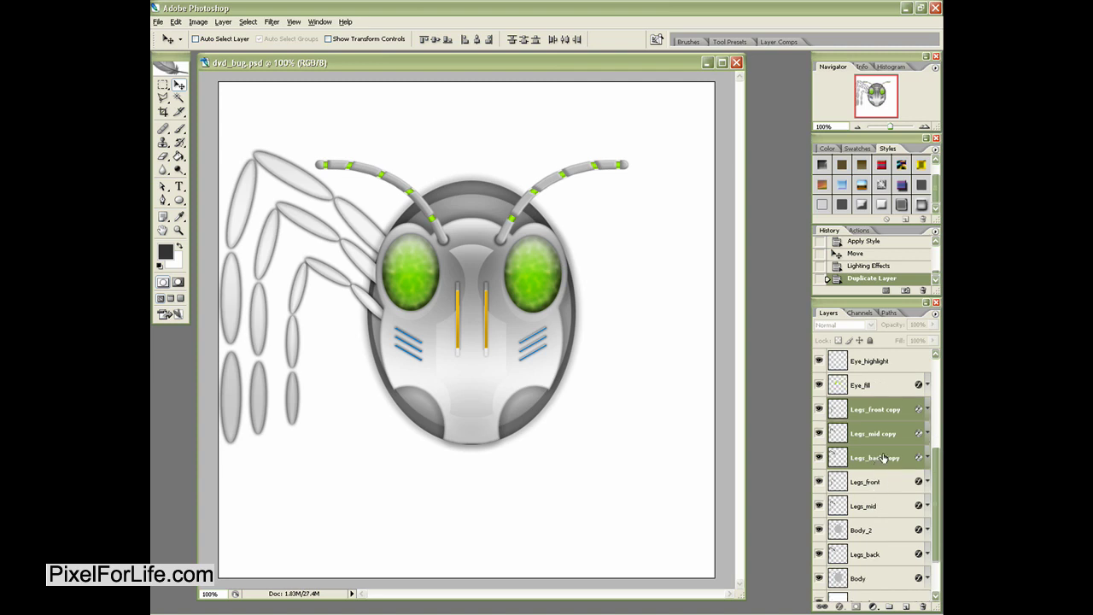
pyautogui.click(883, 457)
pyautogui.moveTo(883, 458); pyautogui.dragTo(860, 538)
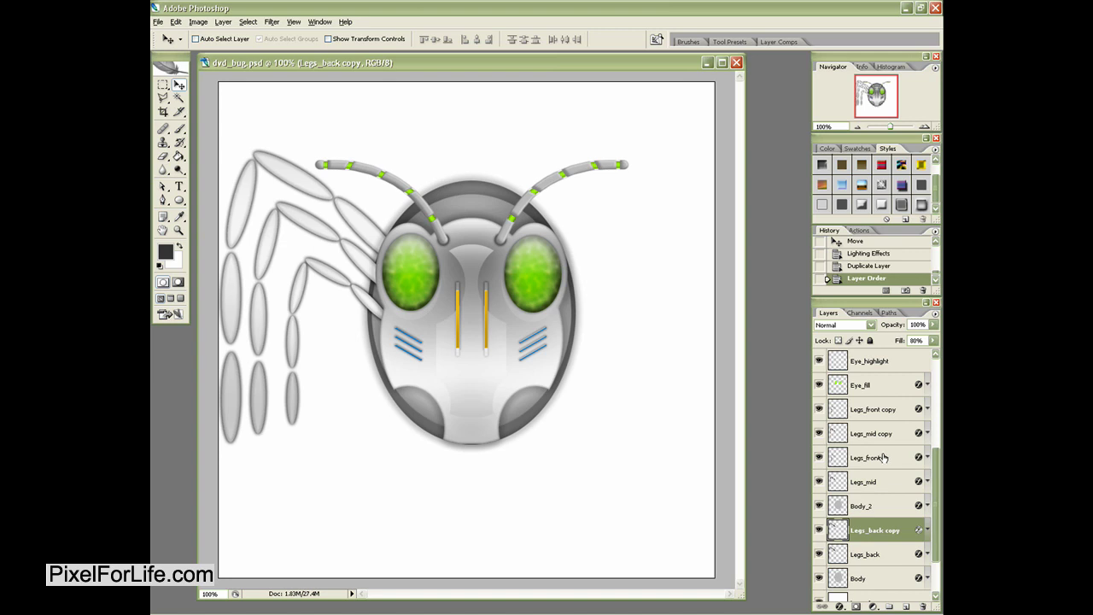
# - Flip the three leg copies horizontally and shift them onto the bug's right side
pyautogui.keyDown('ctrl'); pyautogui.click(877, 434); pyautogui.keyUp('ctrl')
pyautogui.keyDown('ctrl'); pyautogui.click(878, 411); pyautogui.keyUp('ctrl')
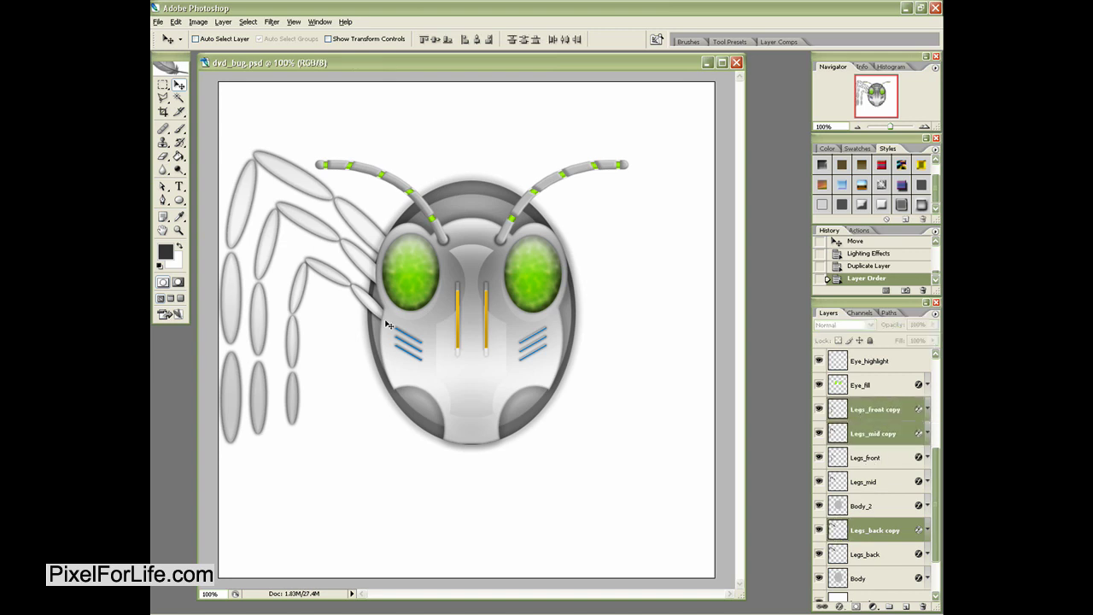
pyautogui.click(175, 21)
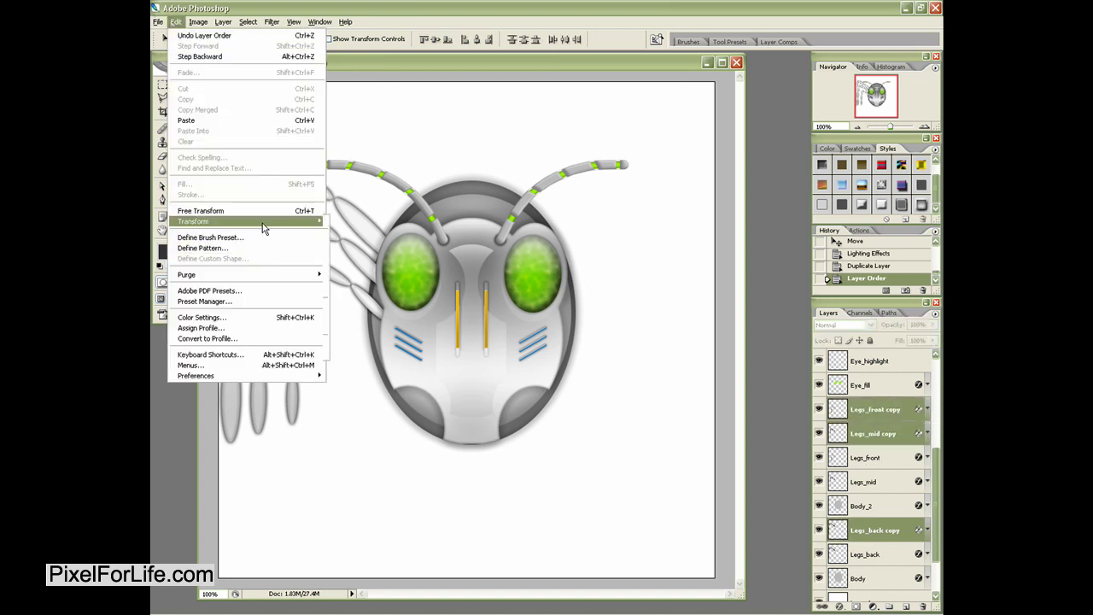
pyautogui.moveTo(256, 221)
pyautogui.click(354, 344)
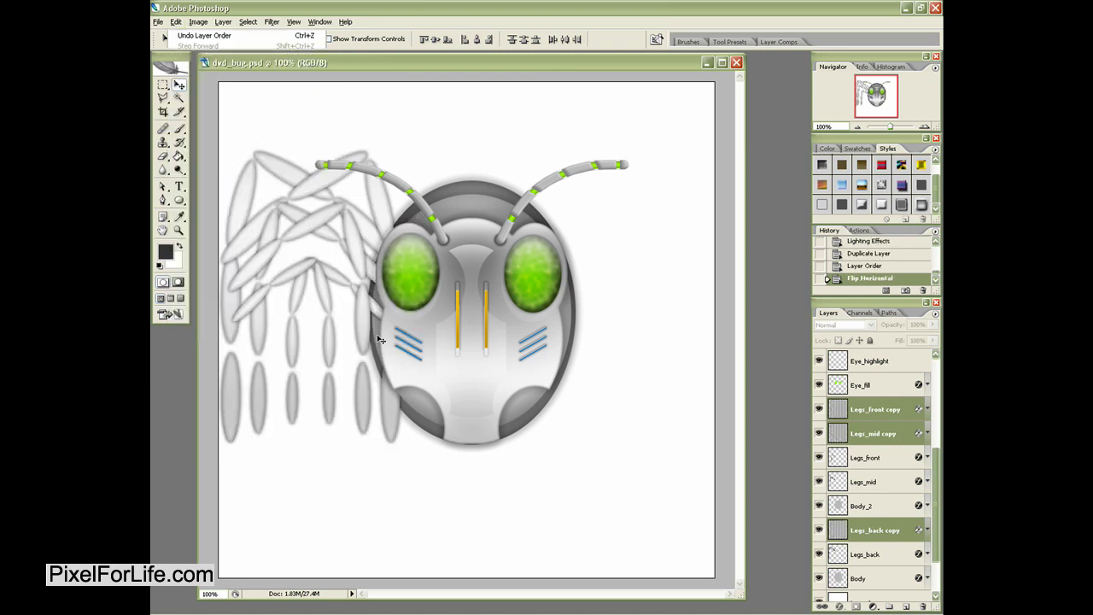
pyautogui.press('Left')
pyautogui.press('Left')
pyautogui.press('Left')
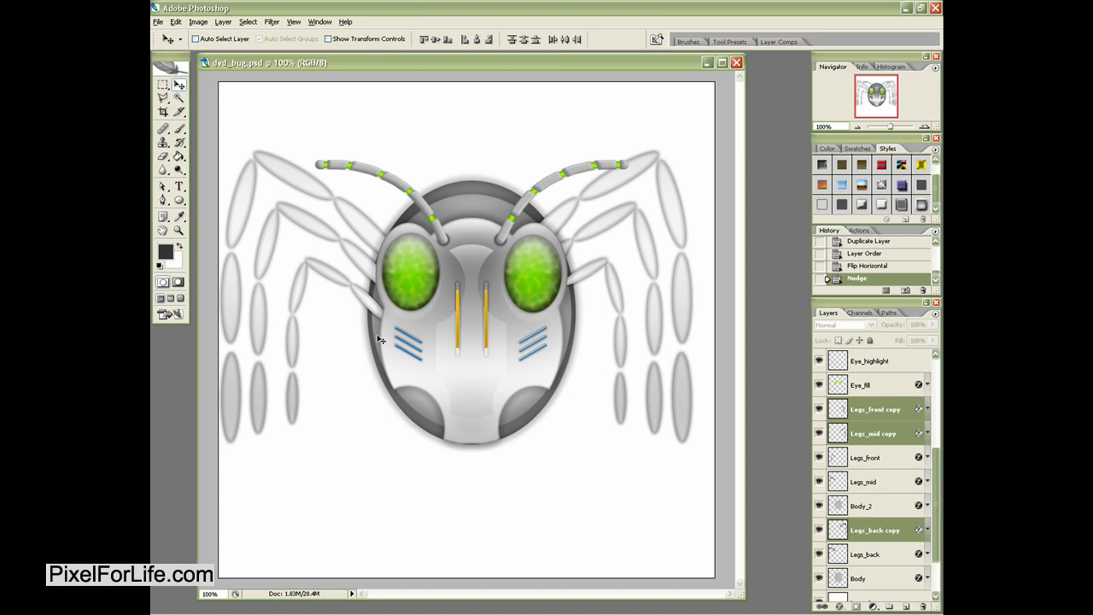
pyautogui.hotkey('shift', 'Right')
pyautogui.hotkey('shift', 'Right')
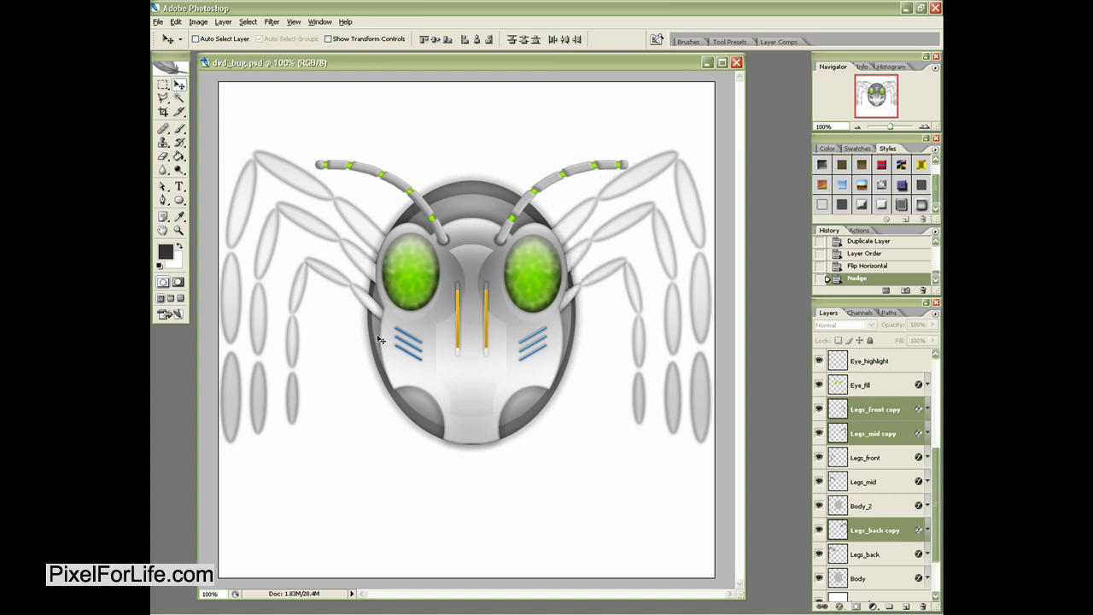
pyautogui.click(878, 391)
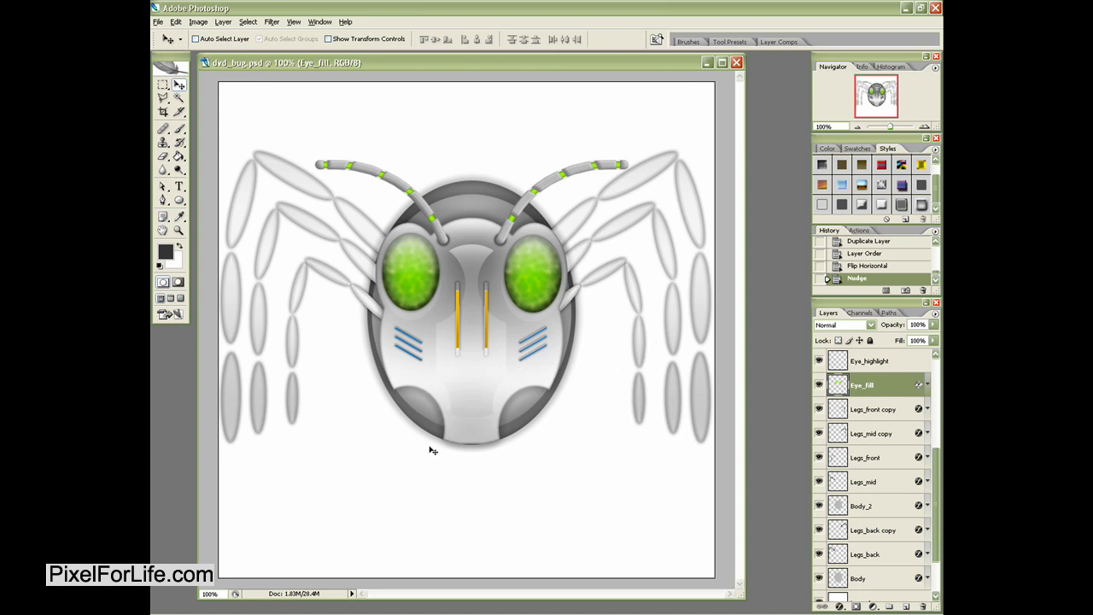
# - Draw the grass custom shape in black below the bug's lower left as Shape 1
pyautogui.click(163, 86)
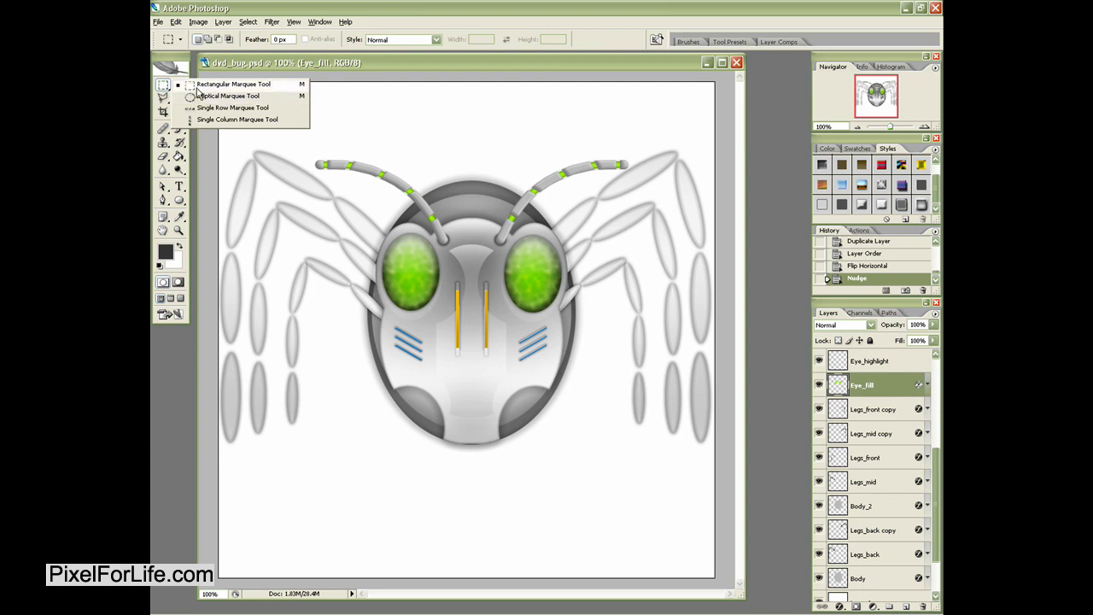
pyautogui.click(179, 199)
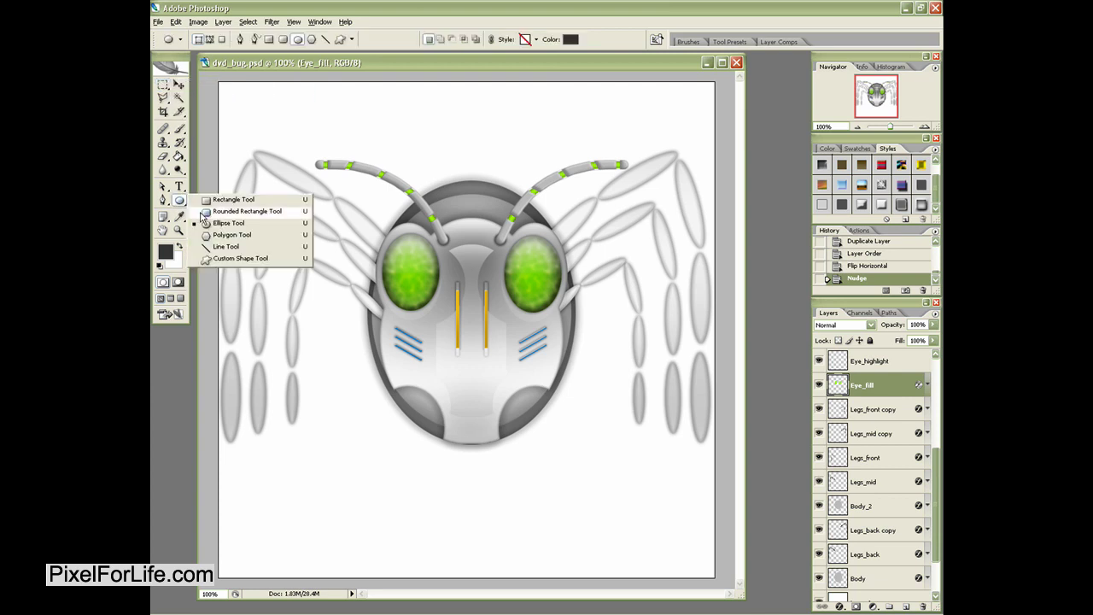
pyautogui.click(232, 265)
pyautogui.click(413, 39)
pyautogui.scroll(-6, 434, 82)
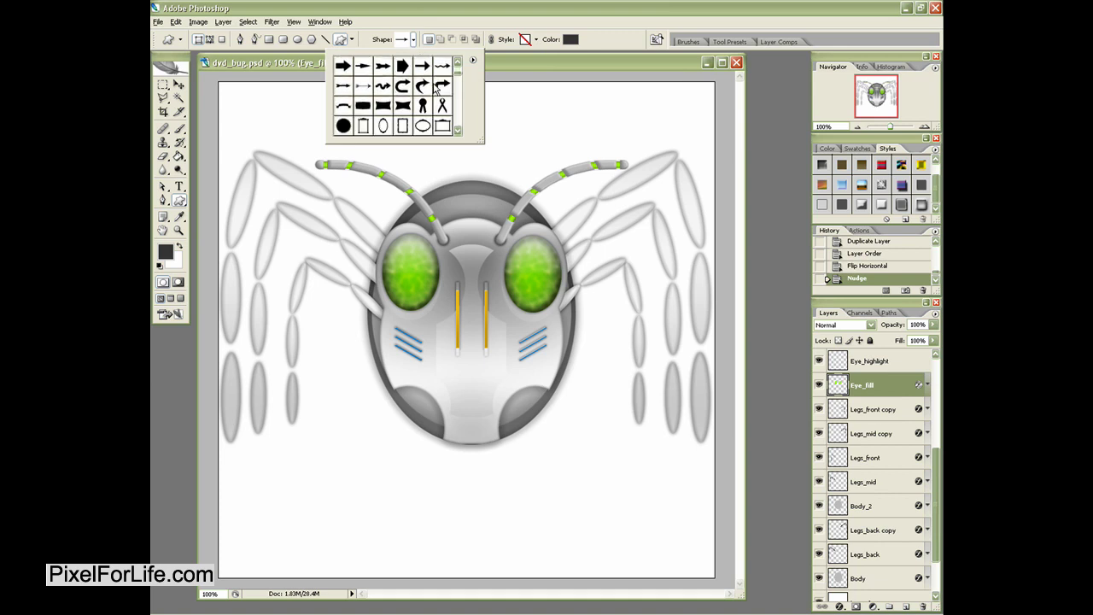
pyautogui.scroll(-6, 436, 85)
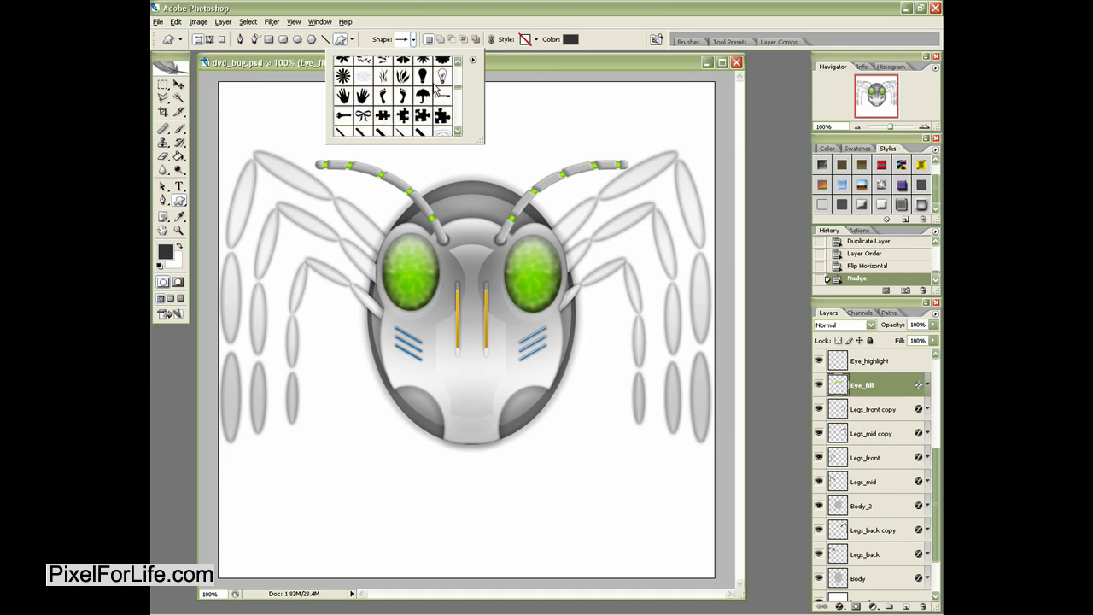
pyautogui.click(384, 77)
pyautogui.moveTo(348, 388); pyautogui.dragTo(359, 452)
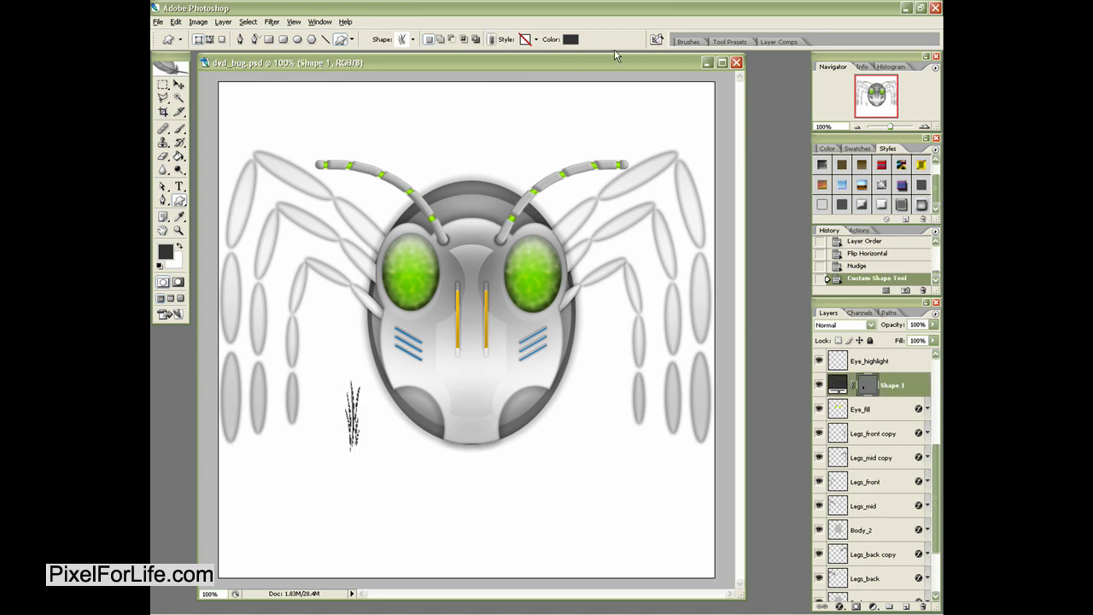
# - Rotate the grass shape upside down with free transform beneath the bug's face
pyautogui.click(178, 85)
pyautogui.hotkey('ctrl', 't')
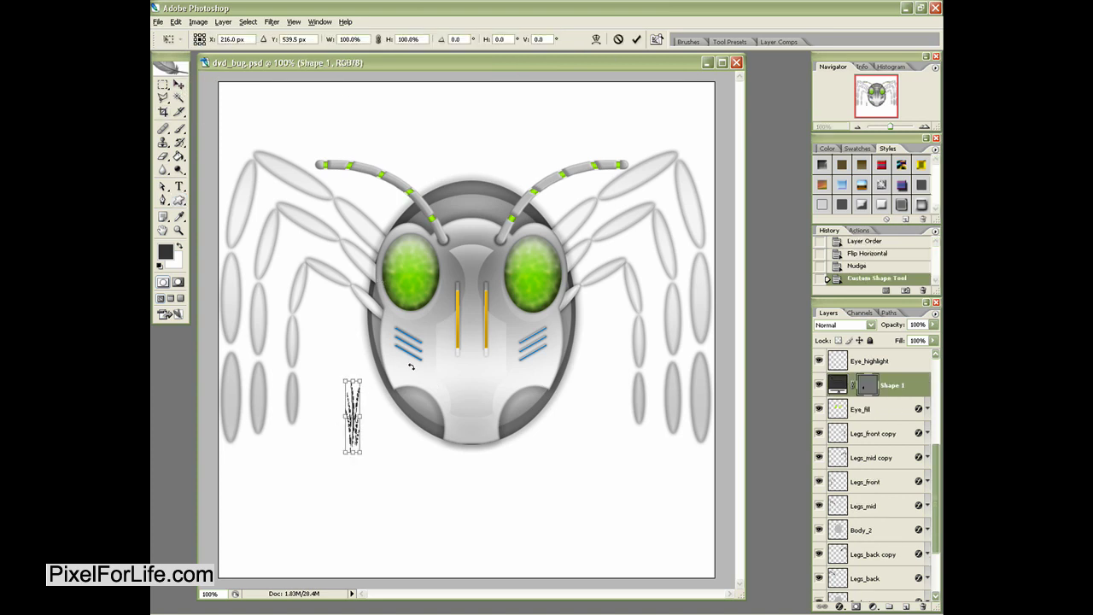
pyautogui.moveTo(411, 366); pyautogui.dragTo(465, 435)
pyautogui.press('Return')
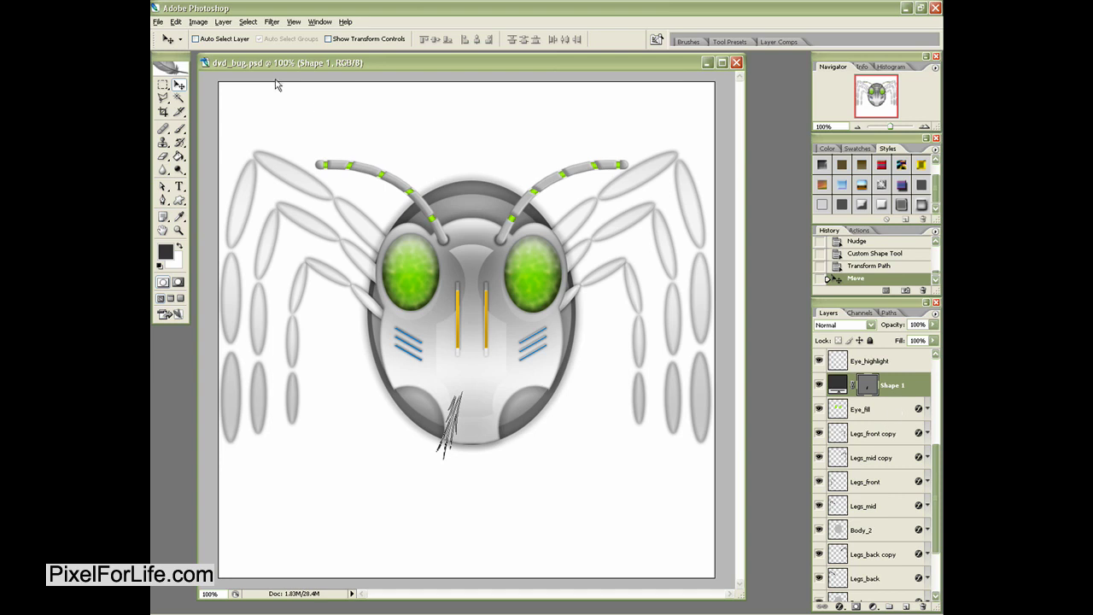
# - Try flipping the grass shape horizontally and nudging it, then undo the flip
pyautogui.click(177, 22)
pyautogui.moveTo(275, 223)
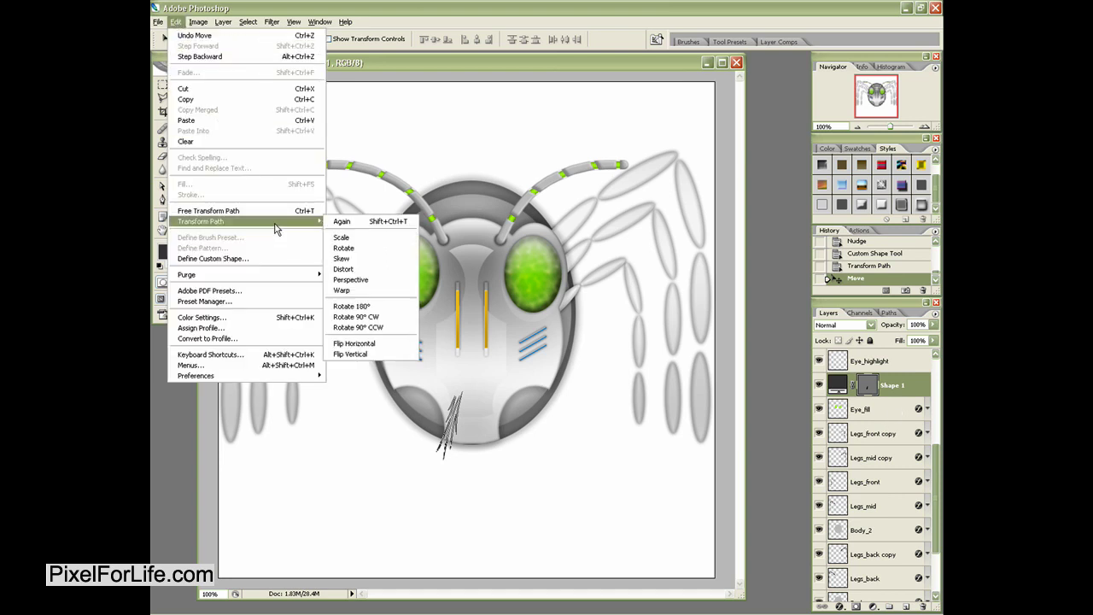
pyautogui.click(346, 343)
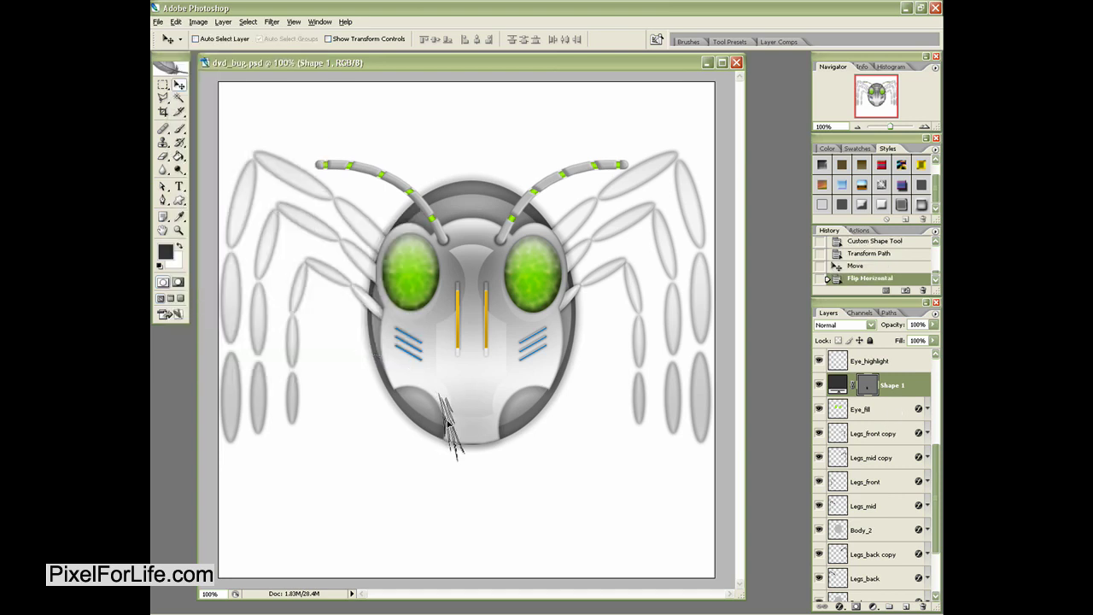
pyautogui.press('Left')
pyautogui.press('Left')
pyautogui.press('Left')
pyautogui.press('Left')
pyautogui.press('Left')
pyautogui.press('Left')
pyautogui.press('Left')
pyautogui.press('Left')
pyautogui.press('Up')
pyautogui.press('Up')
pyautogui.press('Up')
pyautogui.press('Up')
pyautogui.hotkey('ctrl', 'z')
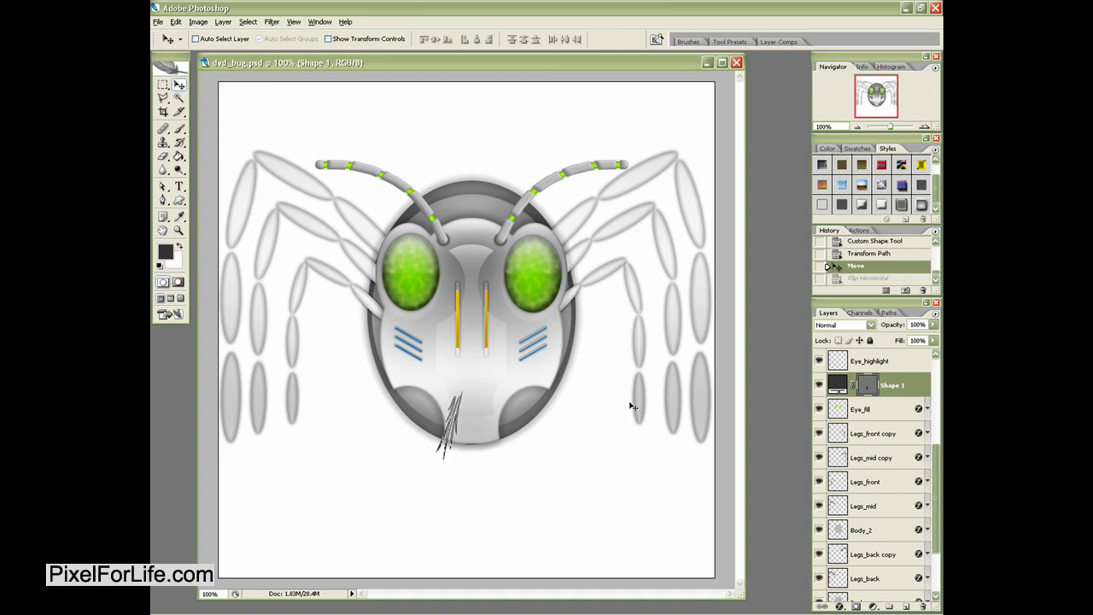
# - Duplicate the grass shape layer, flip the copy horizontally and slide it right as the paired tusk
pyautogui.hotkey('ctrl', 'j')
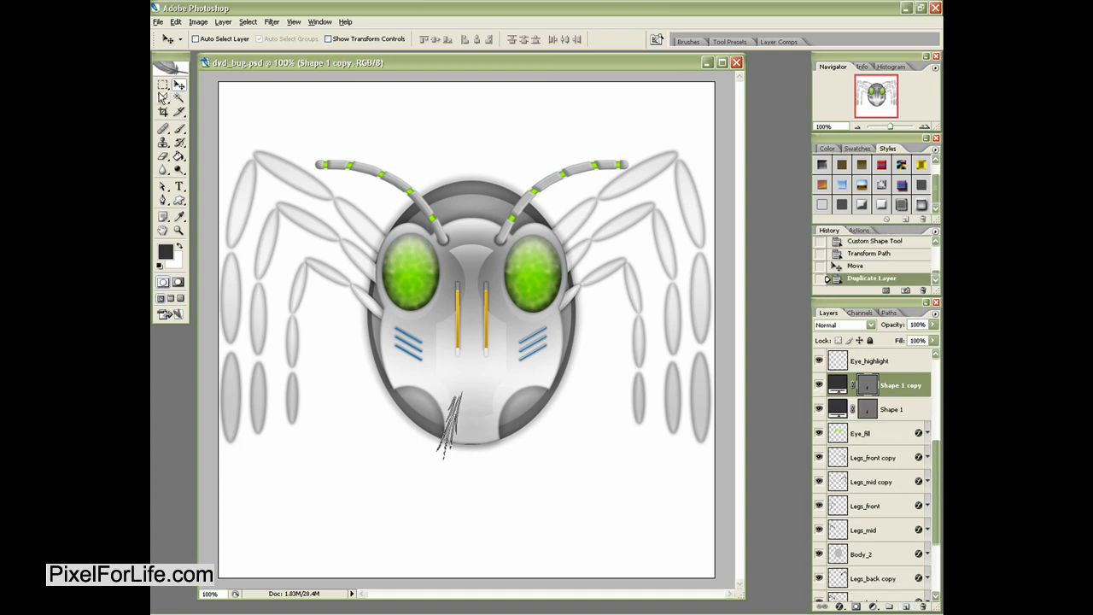
pyautogui.click(175, 21)
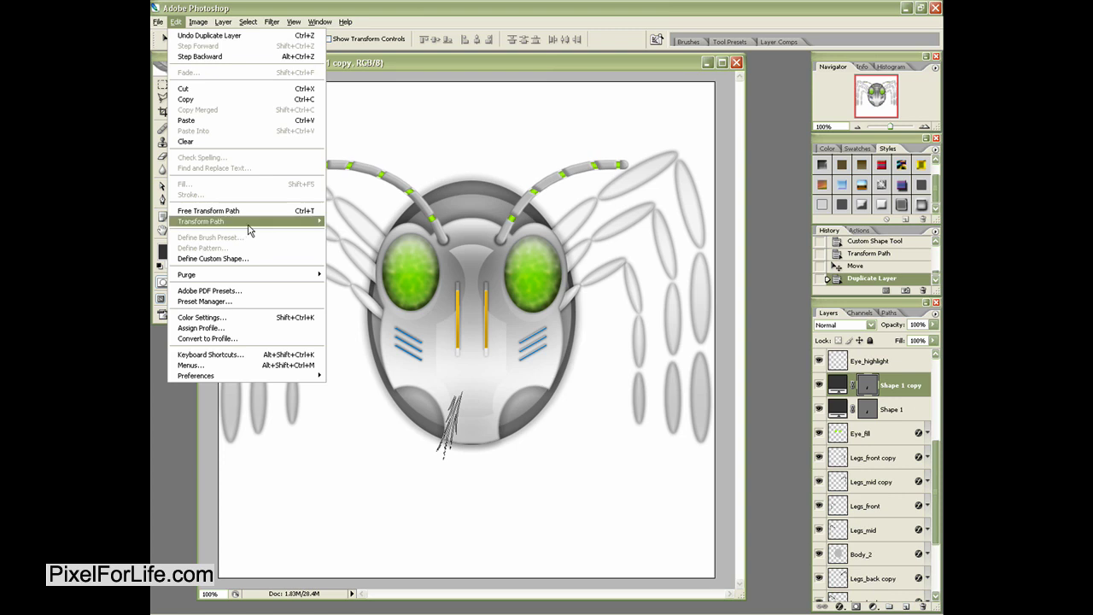
pyautogui.moveTo(252, 222)
pyautogui.click(360, 346)
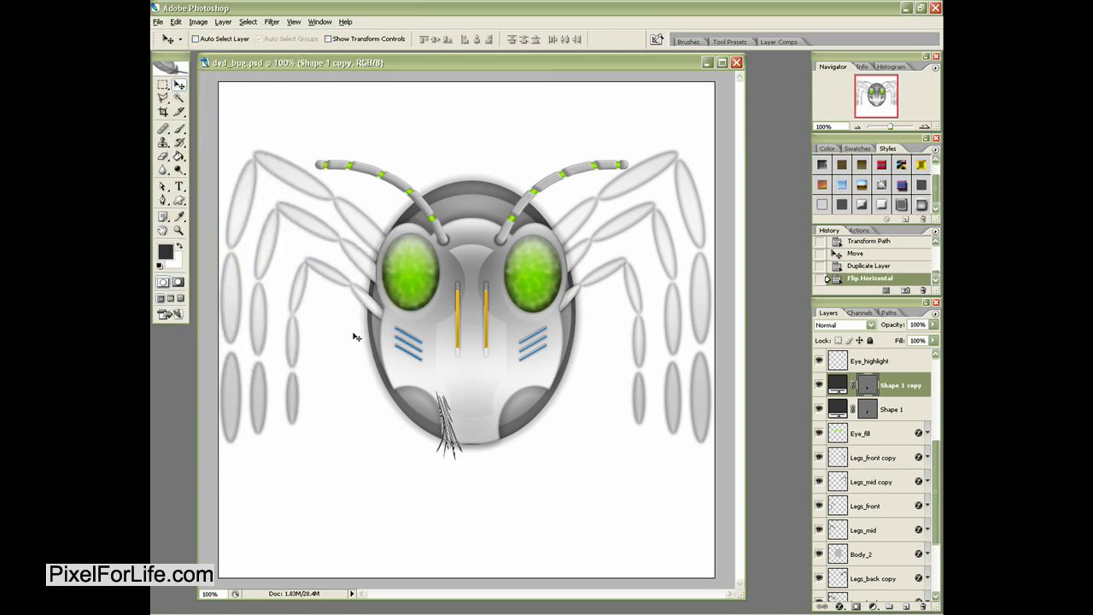
pyautogui.press('Right')
pyautogui.press('Right')
pyautogui.press('Right')
pyautogui.press('Right')
pyautogui.press('Right')
pyautogui.press('Right')
pyautogui.press('Right')
pyautogui.press('Right')
pyautogui.press('Right')
pyautogui.press('Right')
pyautogui.press('Right')
pyautogui.press('Right')
pyautogui.press('Right')
pyautogui.press('Right')
pyautogui.press('Right')
pyautogui.press('Right')
pyautogui.press('Right')
pyautogui.press('Right')
pyautogui.press('Right')
pyautogui.press('Right')
pyautogui.press('Right')
pyautogui.press('Right')
pyautogui.press('Right')
pyautogui.press('Right')
pyautogui.press('Right')
pyautogui.press('Right')
pyautogui.press('Right')
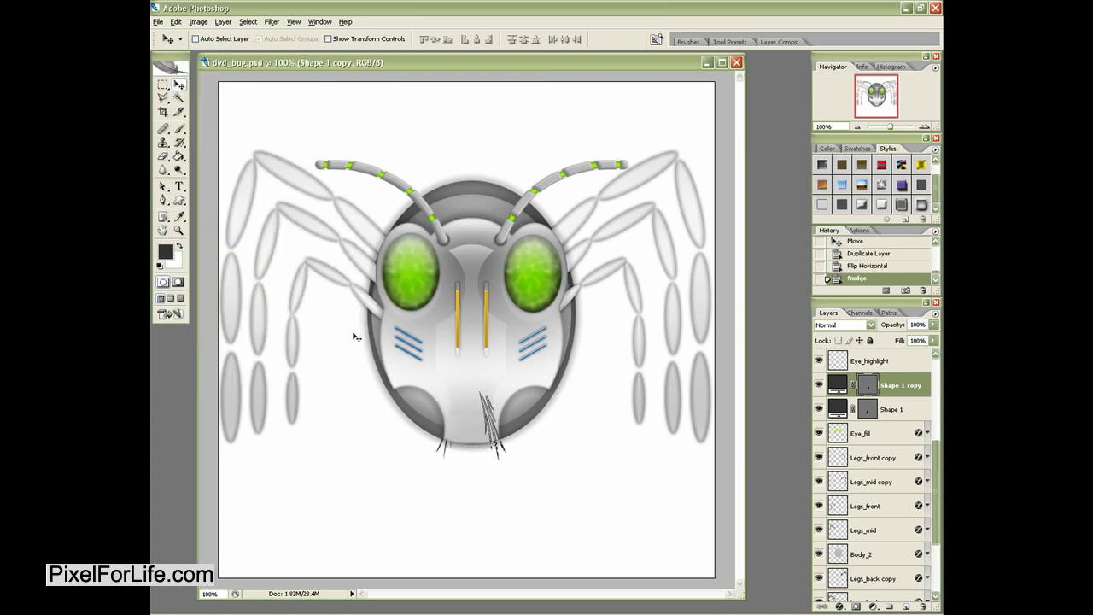
# - Move Shape 1 and Shape 1 copy above the Face layer, then nudge the tusks up
pyautogui.keyDown('shift'); pyautogui.click(906, 414); pyautogui.keyUp('shift')
pyautogui.scroll(5, 888, 472)
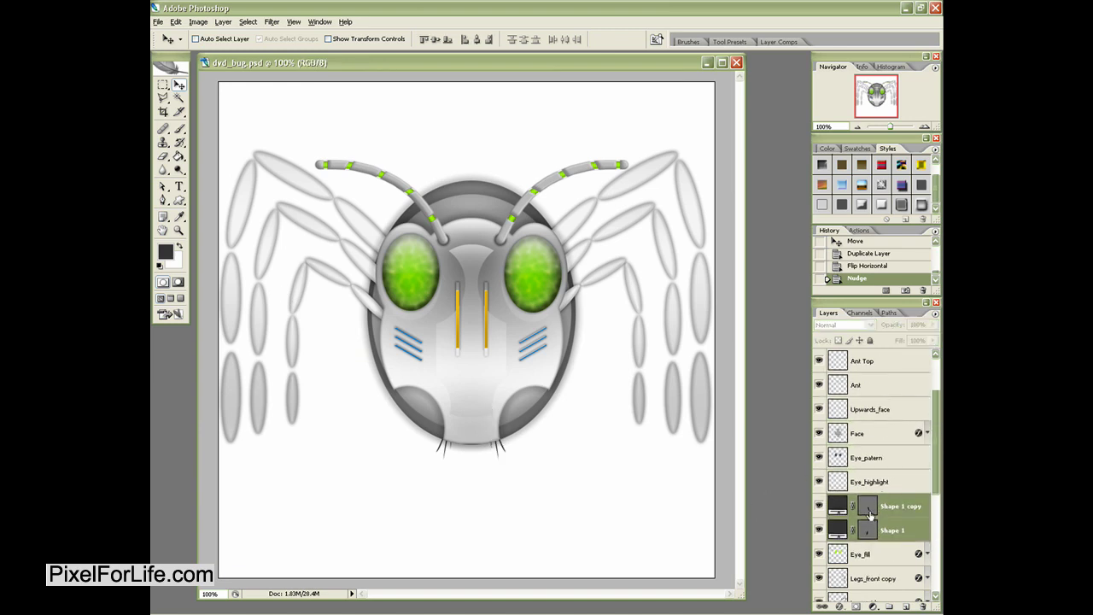
pyautogui.moveTo(870, 516); pyautogui.dragTo(880, 427)
pyautogui.hotkey('ctrl', 'z')
pyautogui.moveTo(893, 514); pyautogui.dragTo(888, 435)
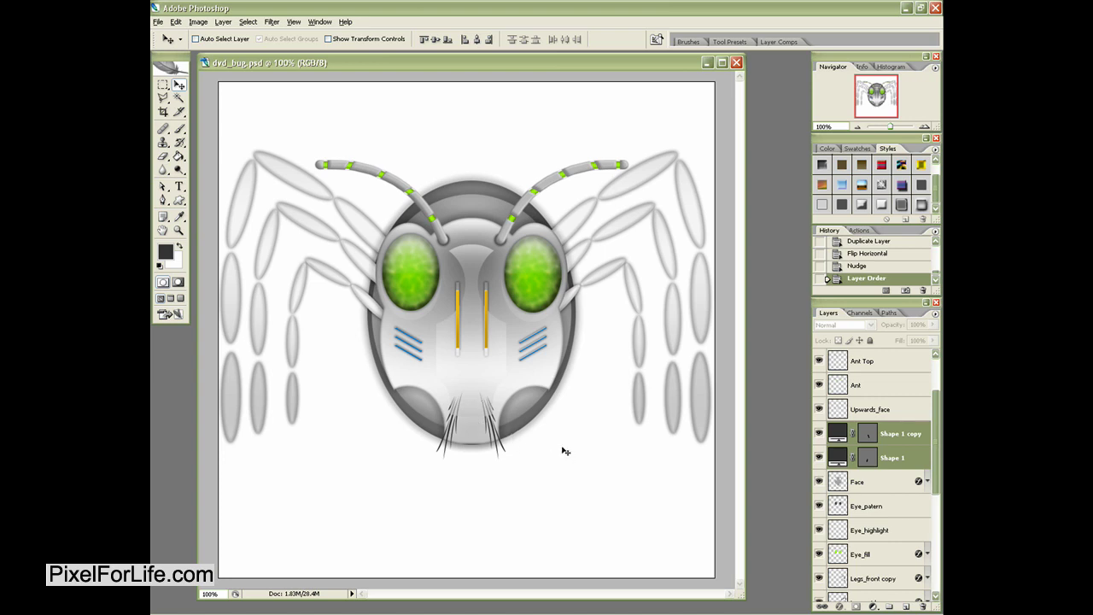
pyautogui.press('Up')
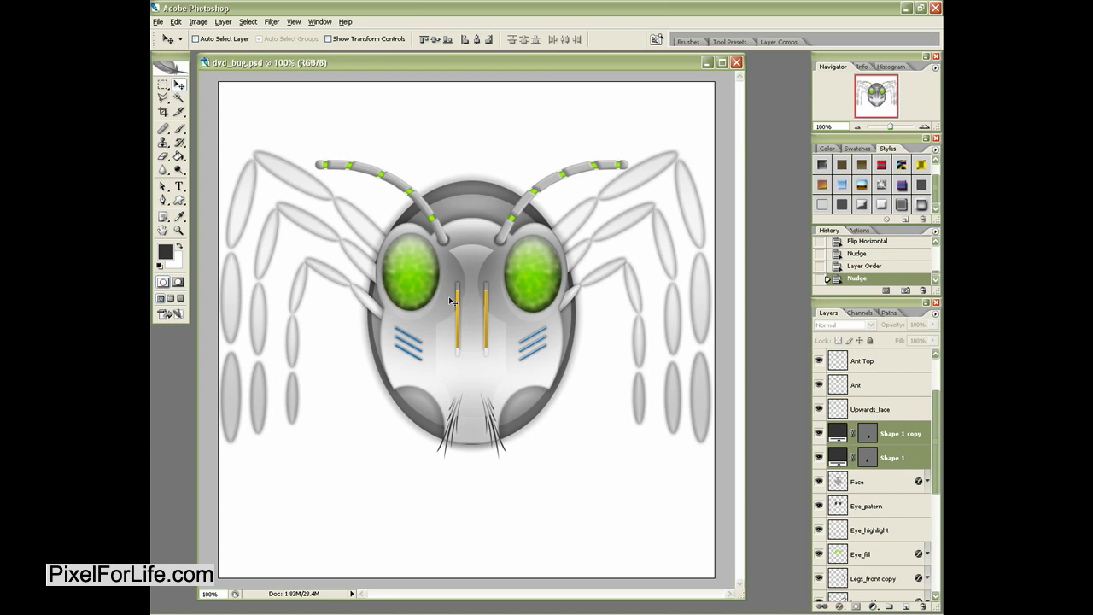
pyautogui.scroll(1, 899, 390)
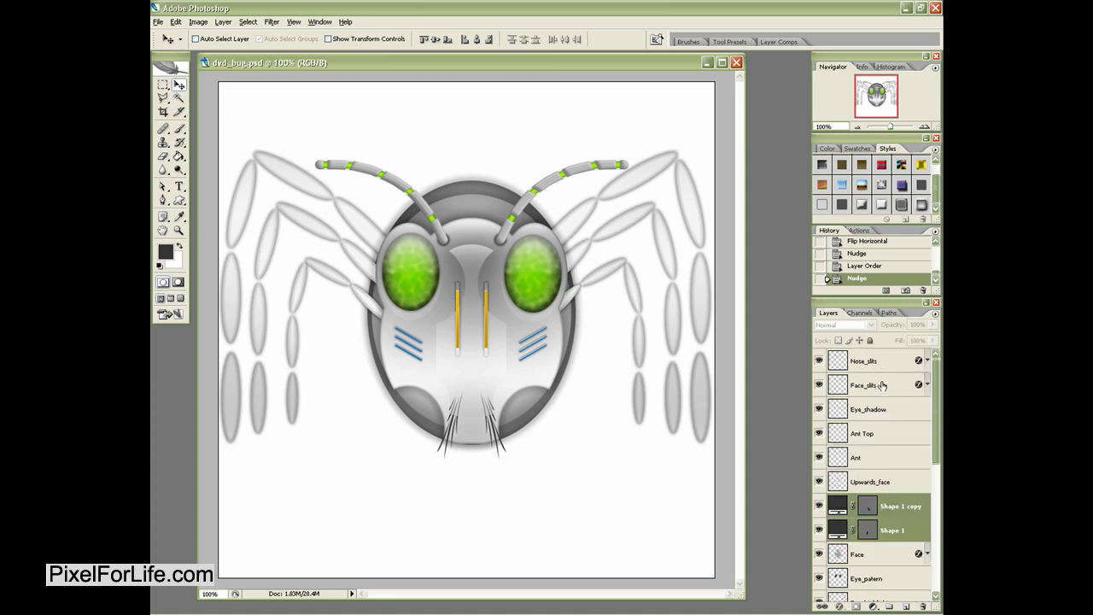